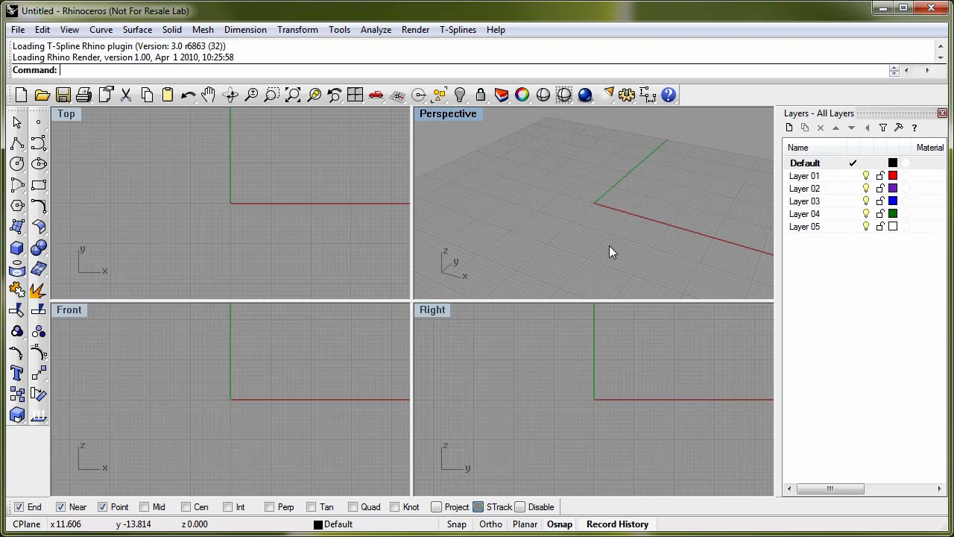
# Launch Grasshopper from the command line
pyautogui.moveTo(183, 48); pyautogui.dragTo(217, 49)
pyautogui.click(244, 51)
pyautogui.write('Gras')
pyautogui.press('Return')
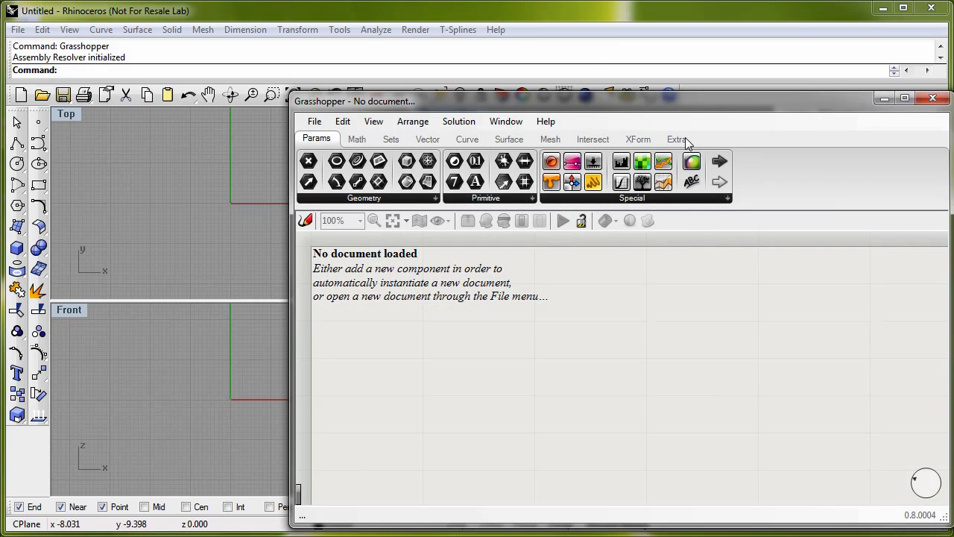
# Check the component information of tsConvert in the ts group to find the plugin file's location
pyautogui.click(677, 139)
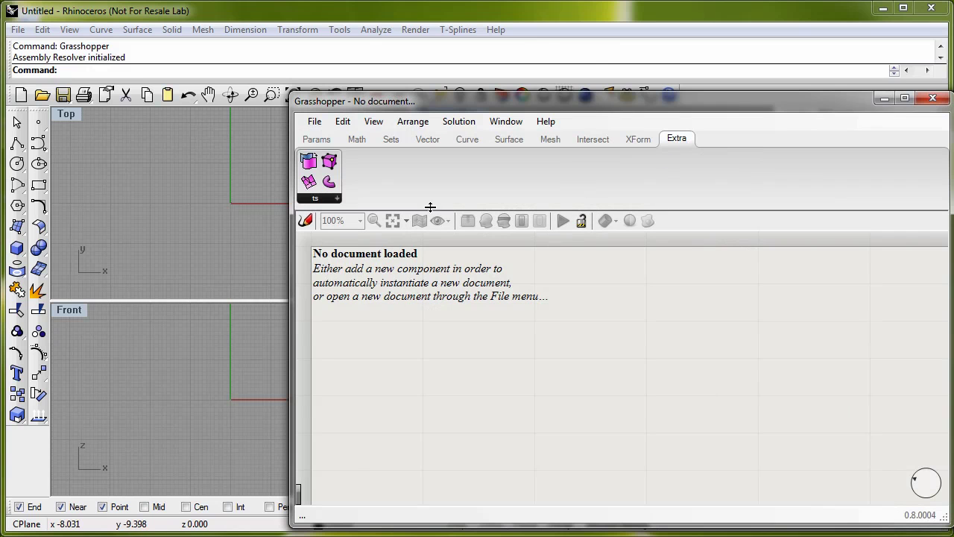
pyautogui.rightClick(311, 165)
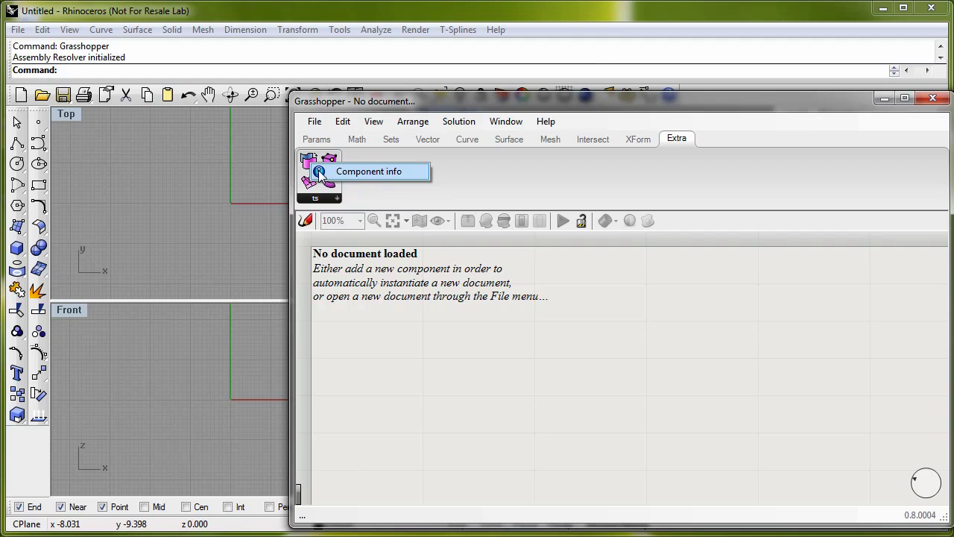
pyautogui.click(358, 171)
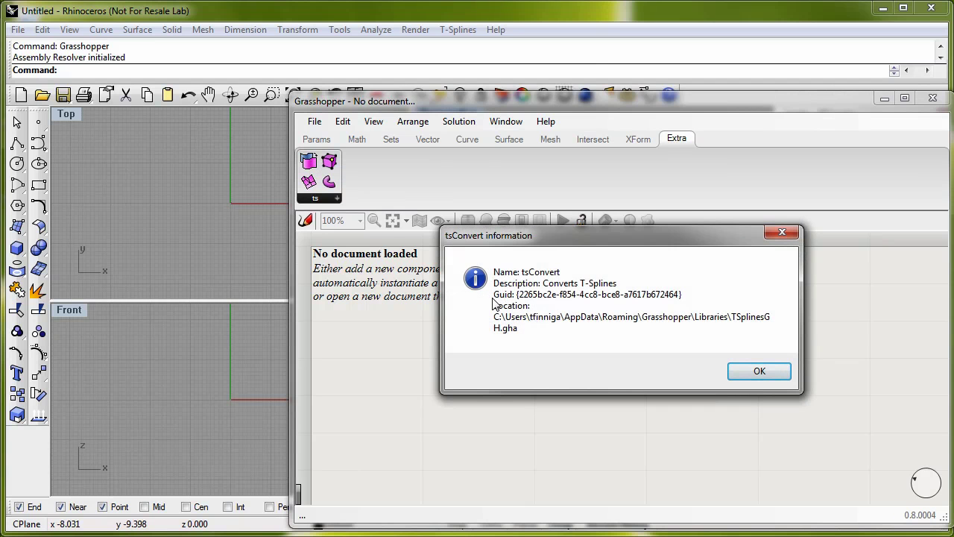
pyautogui.click(742, 372)
# Close Grasshopper and Rhino, and delete TSplinesGH.gha from the Grasshopper Libraries folder
pyautogui.click(933, 97)
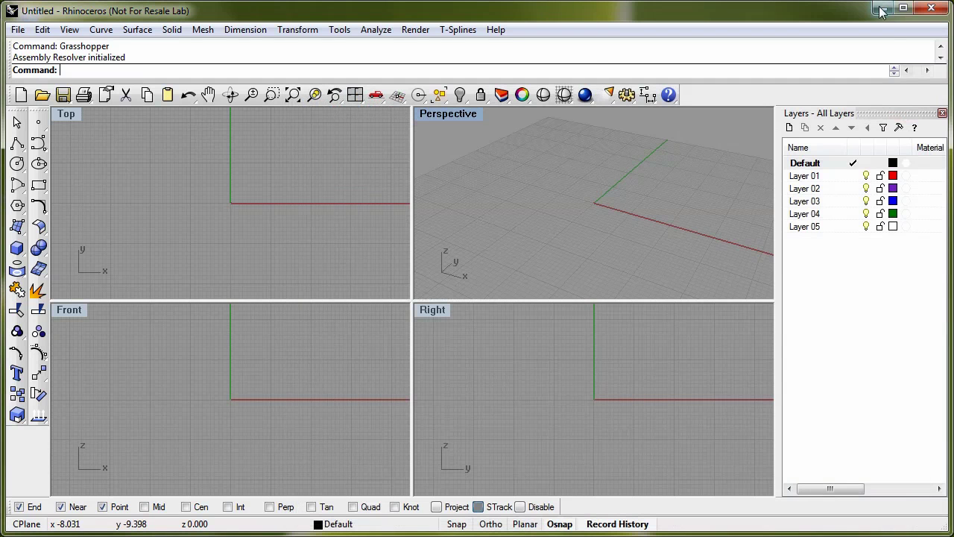
pyautogui.click(933, 9)
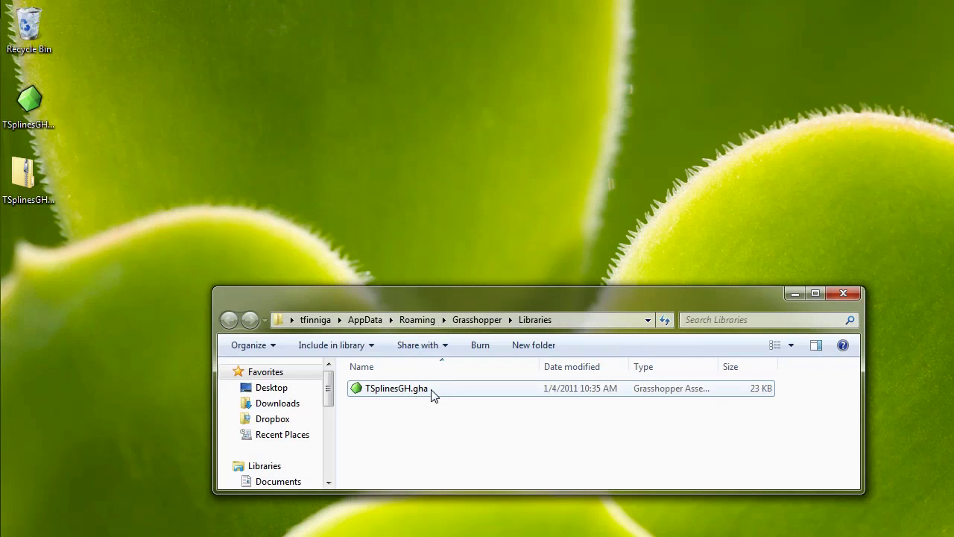
pyautogui.click(433, 395)
pyautogui.press('Delete')
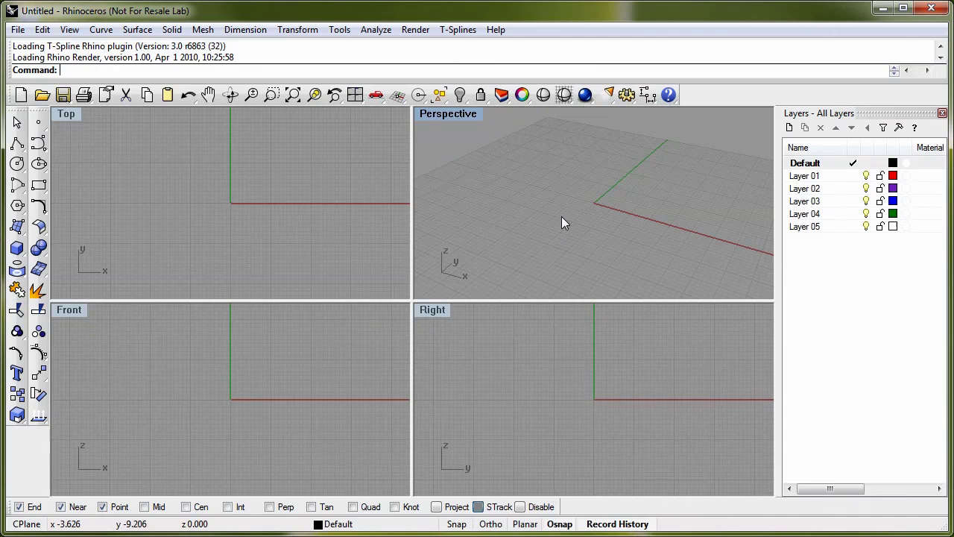
# Launch Grasshopper again in the reopened Rhino session and place a tsConvert component on the canvas
pyautogui.write('Grasshopper')
pyautogui.press('Return')
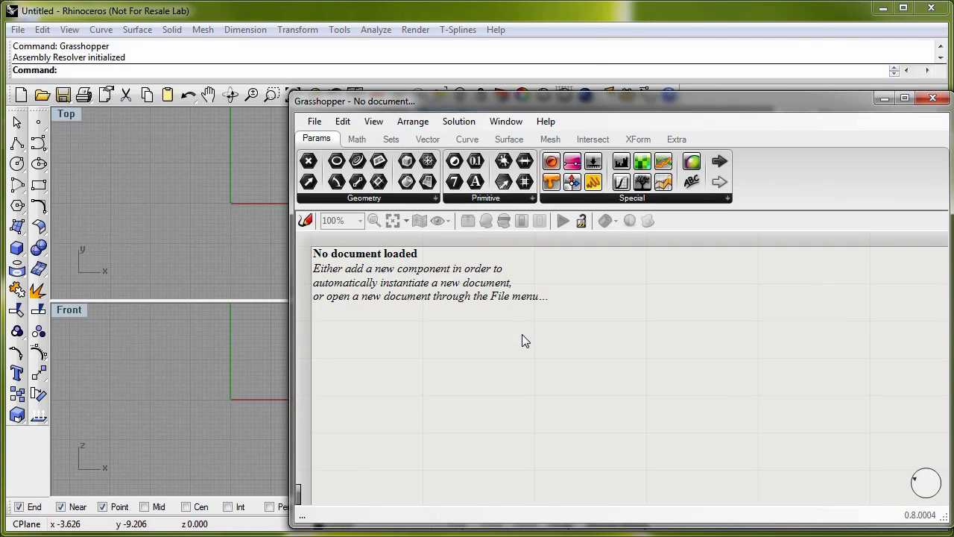
pyautogui.click(678, 141)
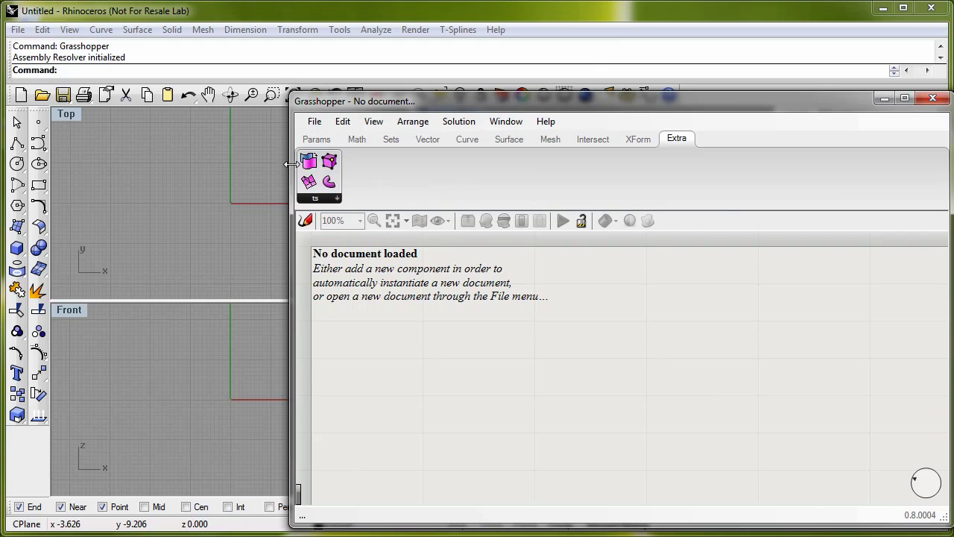
pyautogui.moveTo(308, 162); pyautogui.dragTo(591, 328)
pyautogui.moveTo(286, 314); pyautogui.dragTo(523, 317)
pyautogui.moveTo(811, 326); pyautogui.dragTo(768, 356)
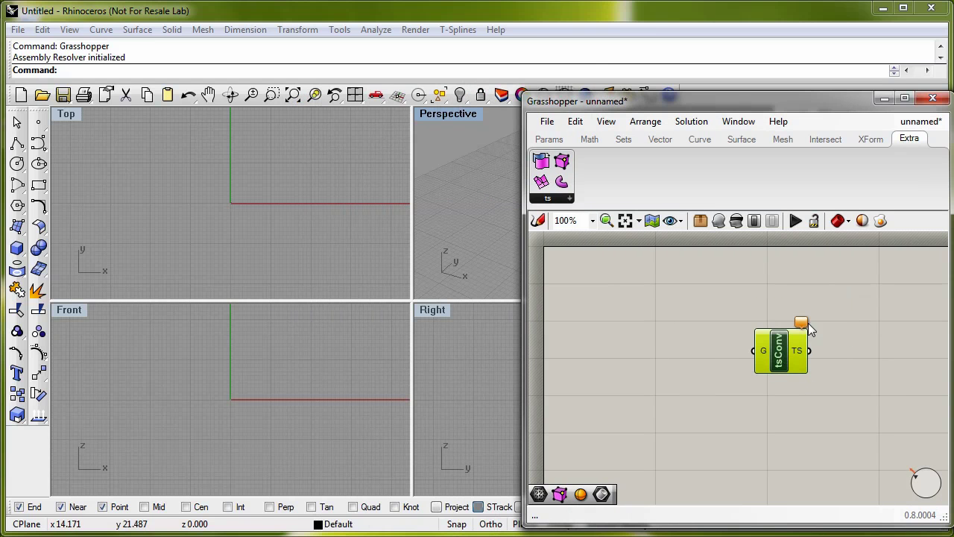
pyautogui.click(751, 399)
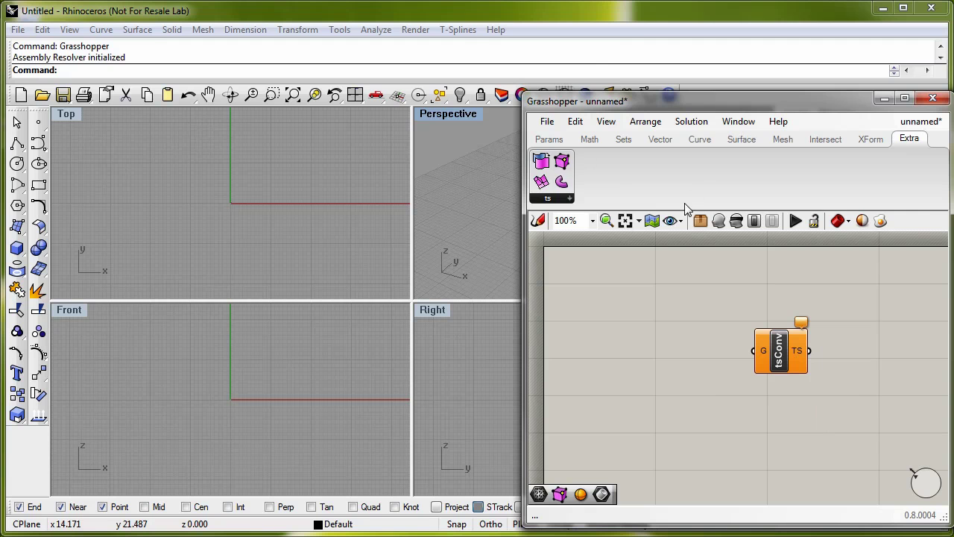
# Place Mesh, Brep and Surface parameters on both the input and the output side of tsConvert
pyautogui.click(552, 140)
pyautogui.moveTo(661, 161); pyautogui.dragTo(673, 318)
pyautogui.moveTo(643, 183); pyautogui.dragTo(679, 383)
pyautogui.moveTo(670, 160); pyautogui.dragTo(874, 316)
pyautogui.moveTo(643, 185); pyautogui.dragTo(872, 349)
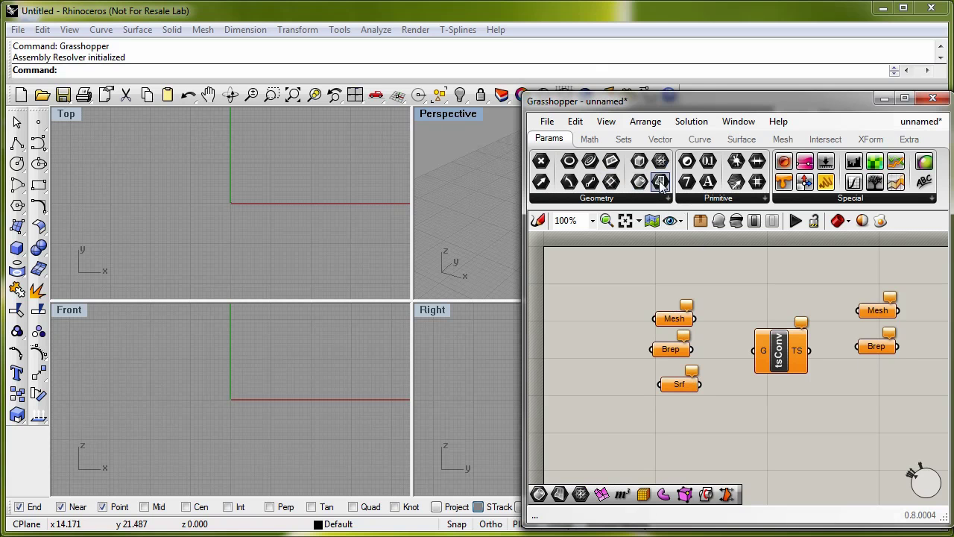
pyautogui.moveTo(659, 182); pyautogui.dragTo(882, 391)
# Open torus.3dm in Rhino and show the torus in wireframe display in the Perspective view
pyautogui.moveTo(623, 104); pyautogui.dragTo(624, 135)
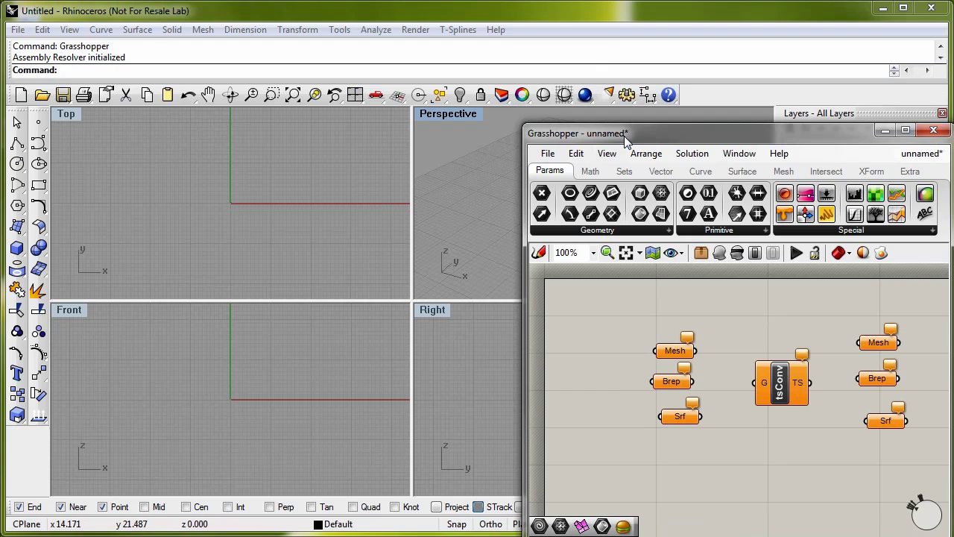
pyautogui.hotkey('alt', 'f')
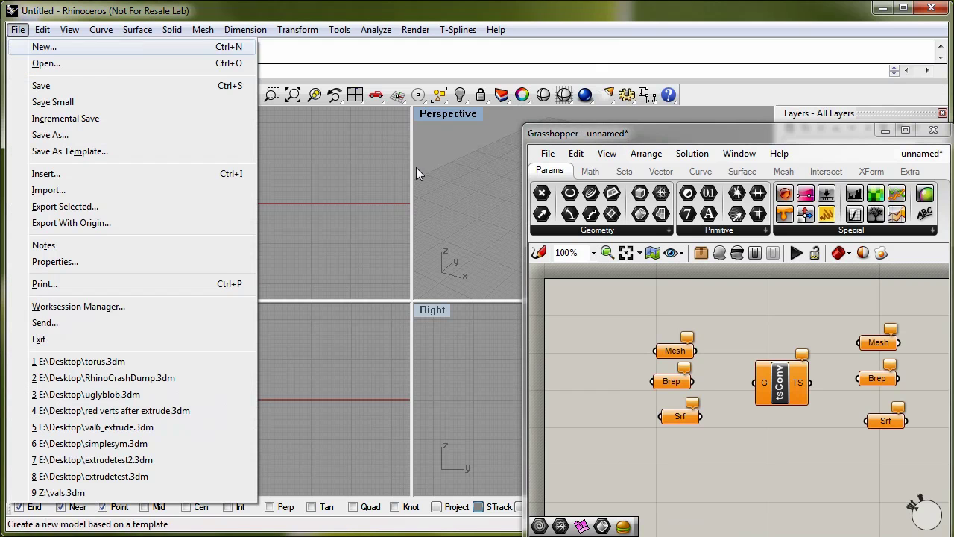
pyautogui.click(187, 361)
pyautogui.moveTo(368, 334)
pyautogui.mouseDown(button='right')
pyautogui.moveTo(383, 309)
pyautogui.moveTo(383, 335)
pyautogui.moveTo(376, 320)
pyautogui.mouseUp(button='right')
pyautogui.click(565, 96)
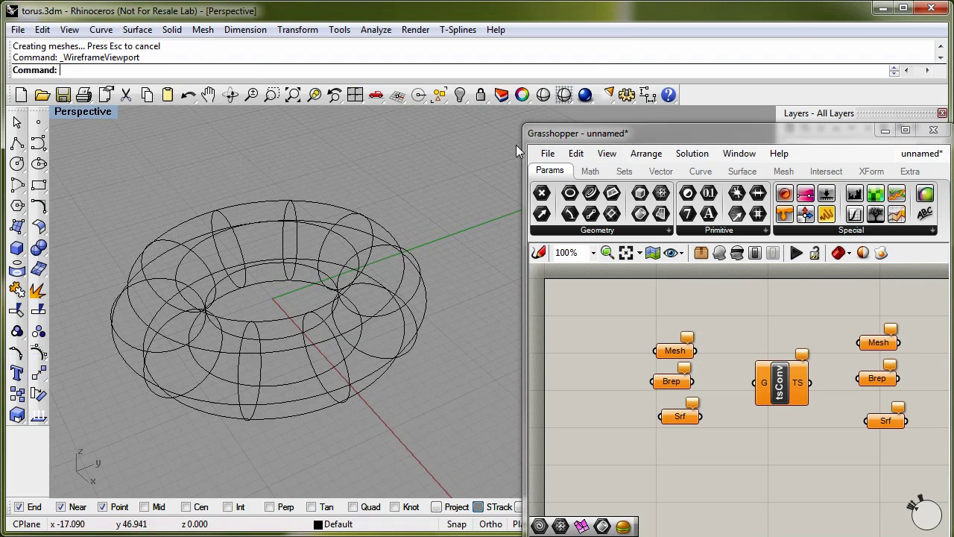
# Assign the torus to the input Srf parameter and wire it through tsConvert to the output Srf parameter
pyautogui.click(393, 297)
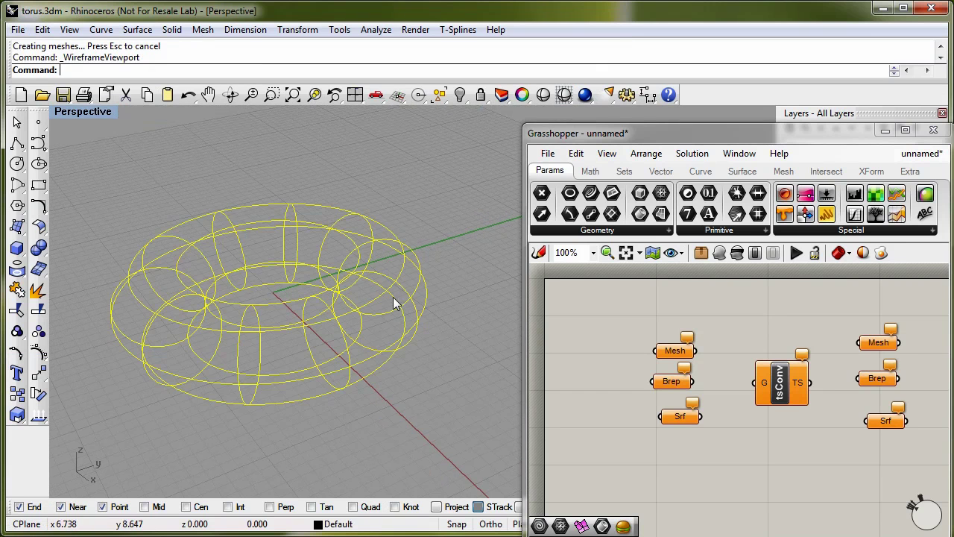
pyautogui.rightClick(679, 416)
pyautogui.click(731, 536)
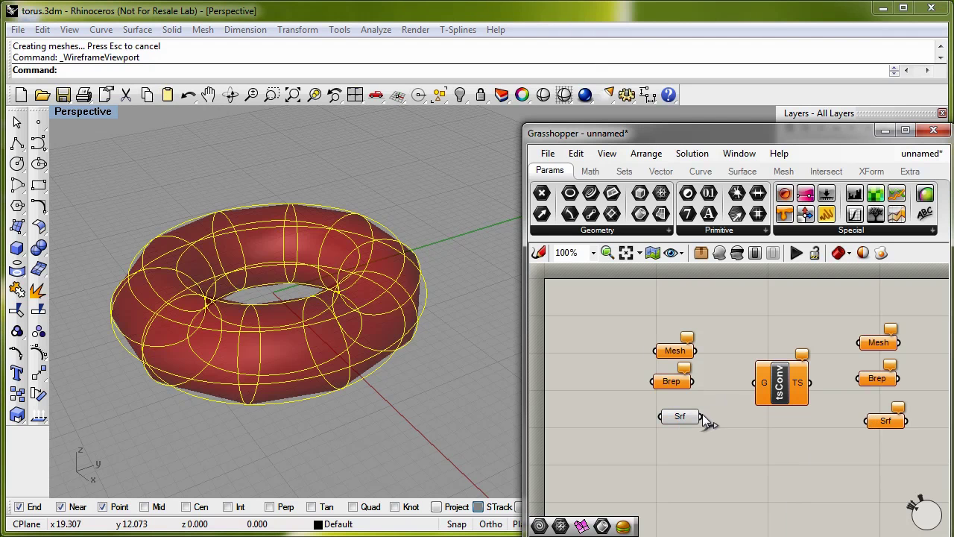
pyautogui.moveTo(701, 416); pyautogui.dragTo(764, 383)
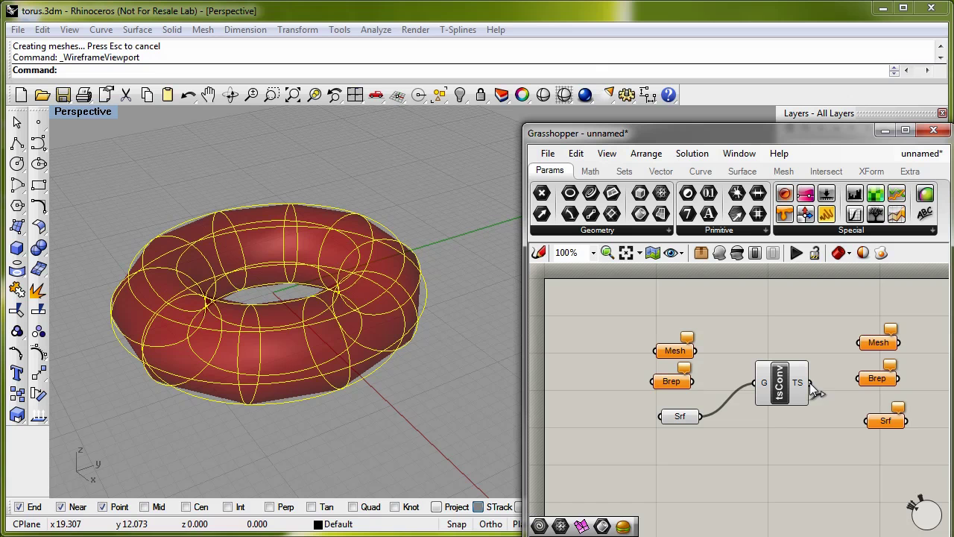
pyautogui.moveTo(812, 383); pyautogui.dragTo(865, 422)
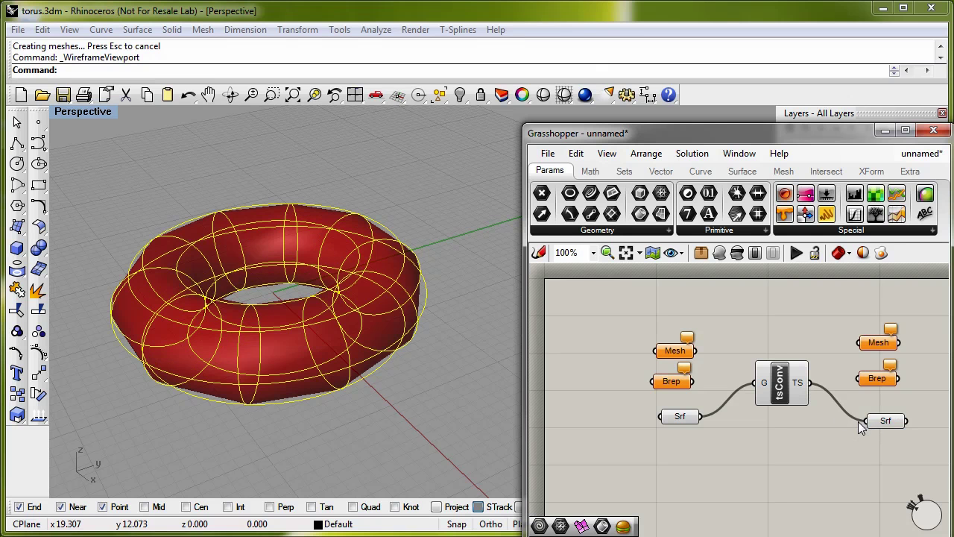
# Disable the preview of both Srf parameters and the output Brep, and connect tsConvert's output to Mesh and Brep
pyautogui.moveTo(621, 392); pyautogui.dragTo(947, 473)
pyautogui.click(738, 253)
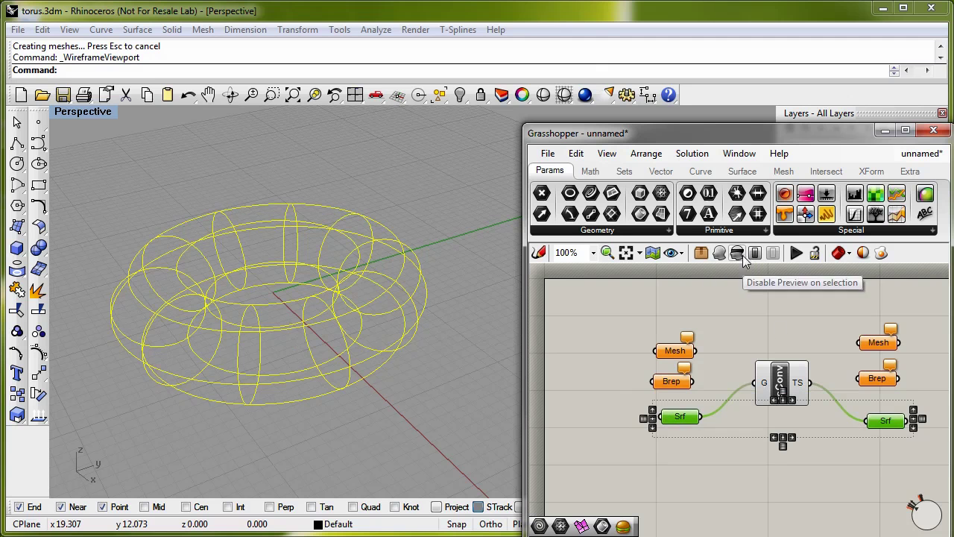
pyautogui.click(837, 383)
pyautogui.moveTo(811, 383)
pyautogui.mouseDown()
pyautogui.moveTo(862, 380)
pyautogui.moveTo(835, 366)
pyautogui.moveTo(858, 345)
pyautogui.mouseUp()
pyautogui.click(875, 379)
pyautogui.click(738, 253)
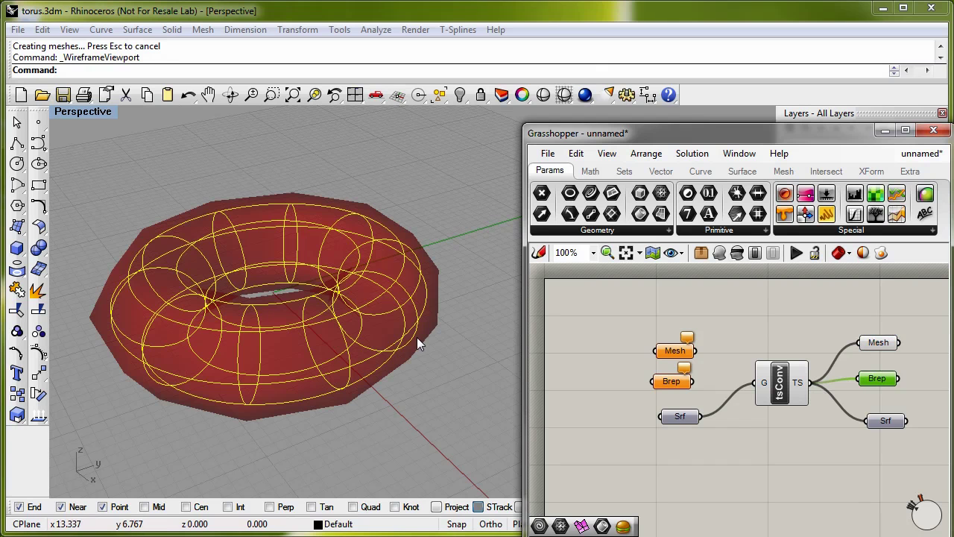
# Disable the preview of the output Mesh parameter and deselect the torus in the viewport
pyautogui.moveTo(399, 366); pyautogui.dragTo(444, 341, button='right')
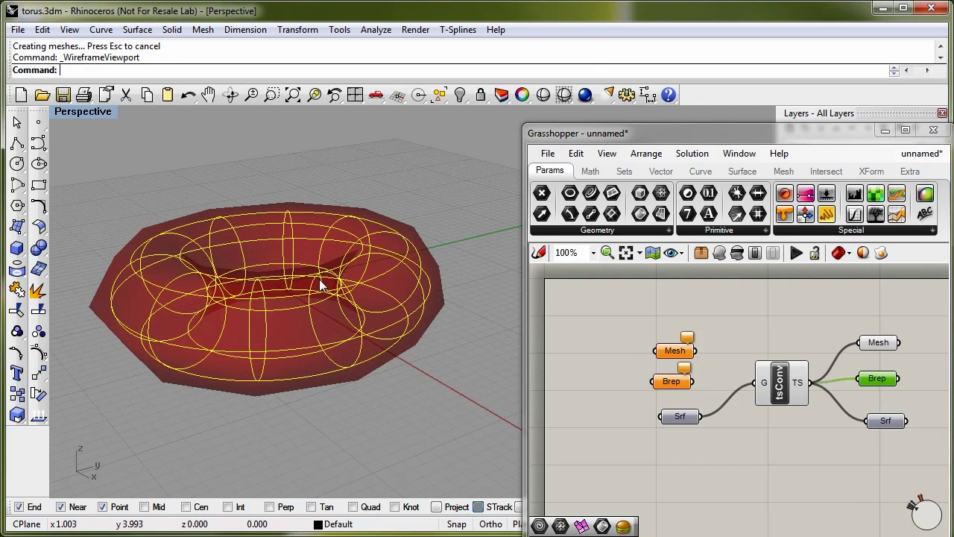
pyautogui.click(792, 349)
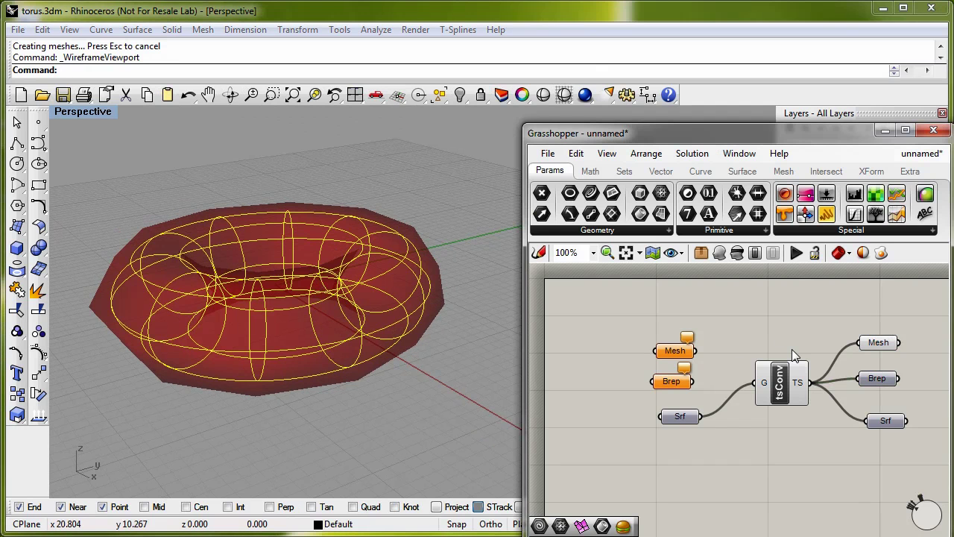
pyautogui.click(873, 343)
pyautogui.click(737, 253)
pyautogui.click(742, 327)
pyautogui.click(461, 381)
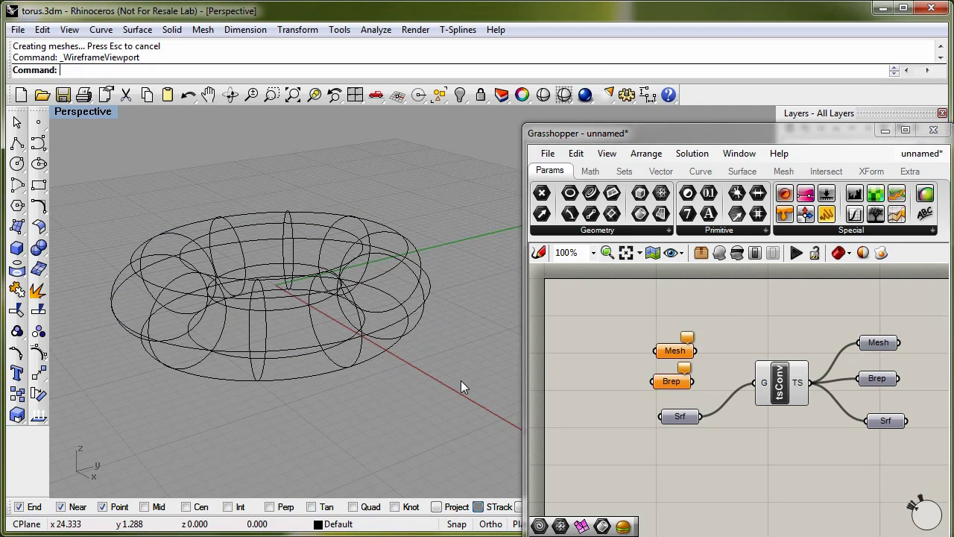
# Show the hidden objects and switch the Perspective view to shaded display
pyautogui.scroll(-4, 461, 381)
pyautogui.write('Show')
pyautogui.press('Return')
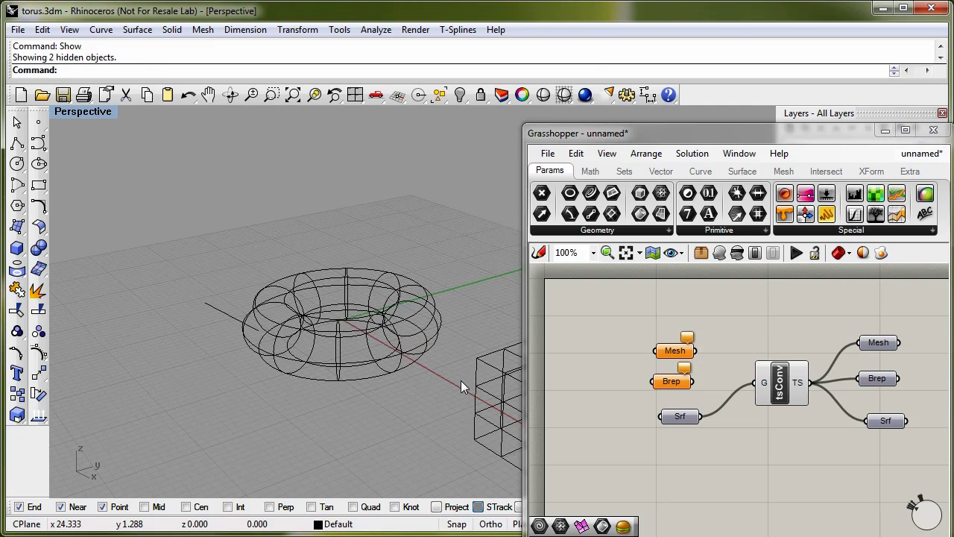
pyautogui.moveTo(454, 375)
pyautogui.keyDown('shift'); pyautogui.mouseDown(button='right')
pyautogui.moveTo(323, 350)
pyautogui.moveTo(362, 358)
pyautogui.moveTo(324, 375)
pyautogui.moveTo(332, 373)
pyautogui.moveTo(303, 415)
pyautogui.moveTo(315, 414)
pyautogui.moveTo(351, 354)
pyautogui.mouseUp(button='right'); pyautogui.keyUp('shift')
pyautogui.click(324, 356)
pyautogui.click(565, 96)
pyautogui.click(366, 391)
# Assign the box mesh to the input Mesh parameter and connect it to tsConvert's G input in place of Srf
pyautogui.click(352, 354)
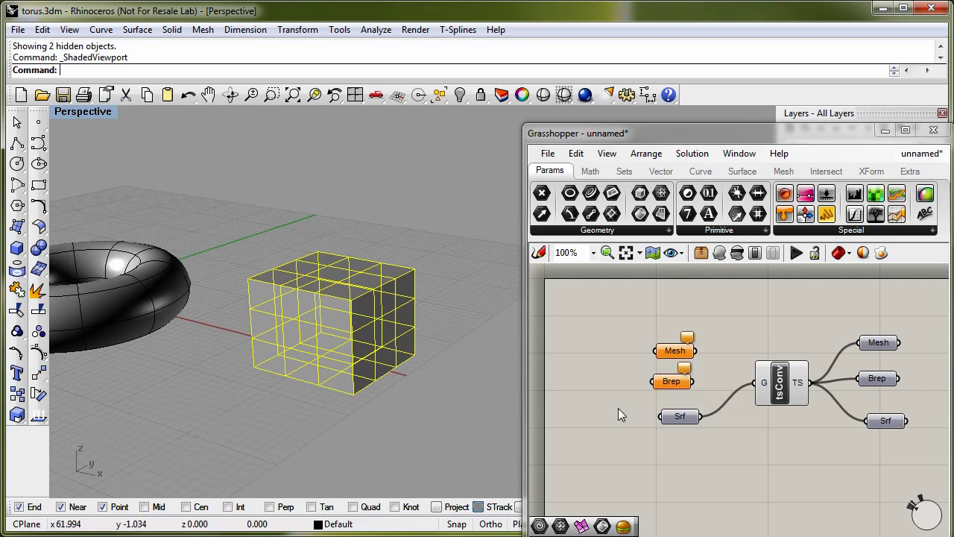
pyautogui.rightClick(668, 356)
pyautogui.click(719, 536)
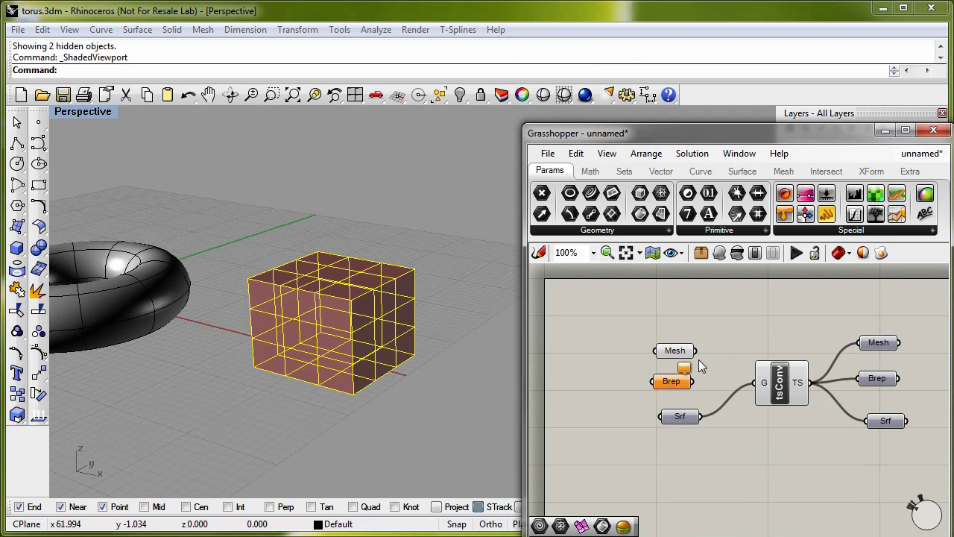
pyautogui.moveTo(696, 351); pyautogui.dragTo(752, 384)
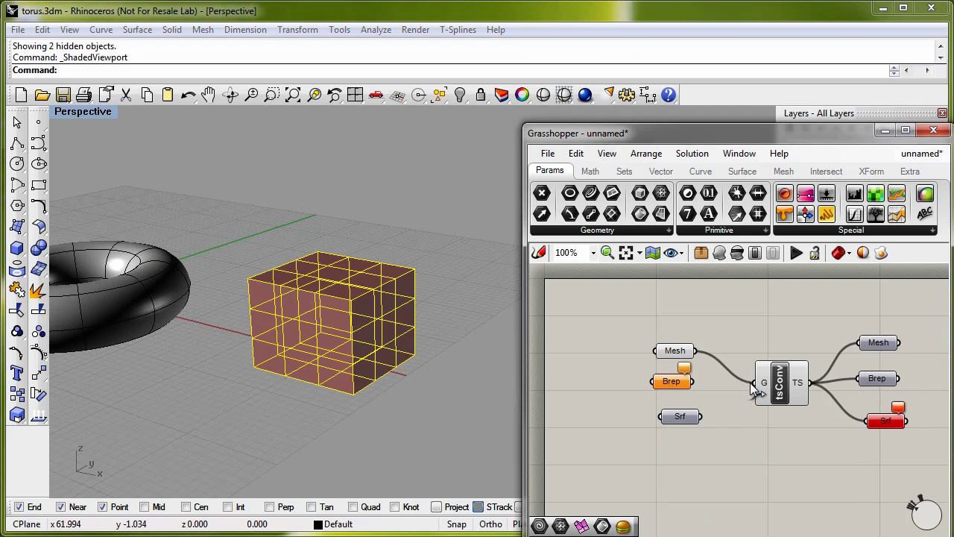
# Delete the output Srf parameter and move the output Brep parameter slightly down on the canvas
pyautogui.click(888, 425)
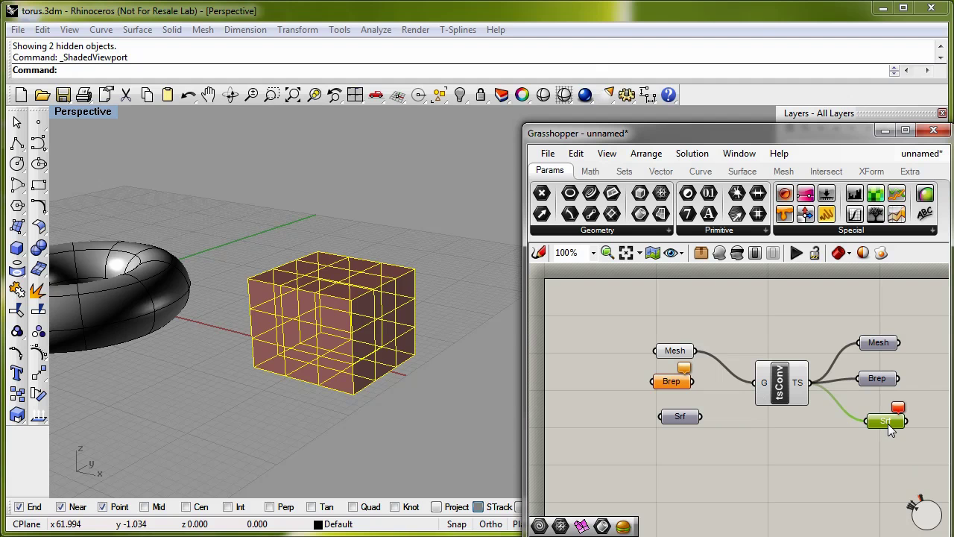
pyautogui.click(413, 401)
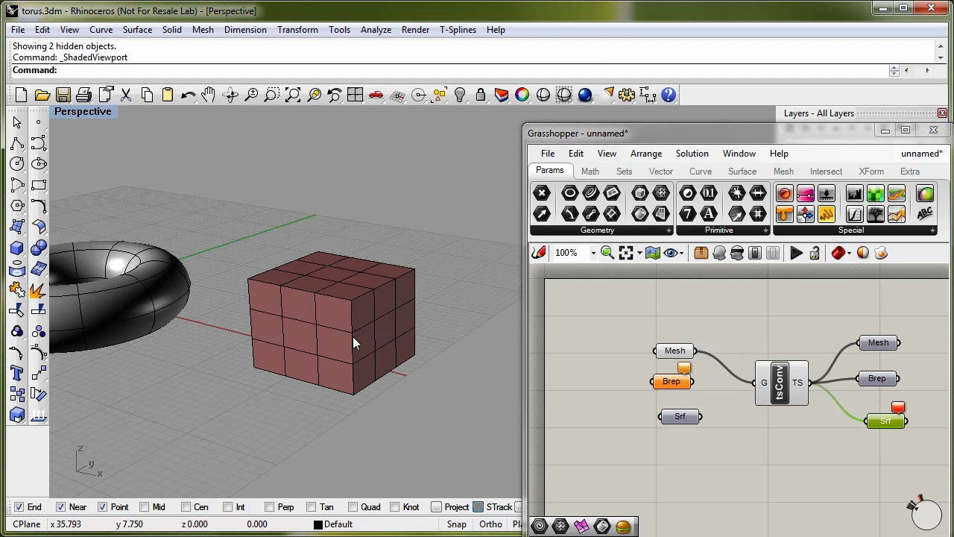
pyautogui.click(803, 478)
pyautogui.moveTo(816, 478); pyautogui.dragTo(784, 480, button='right')
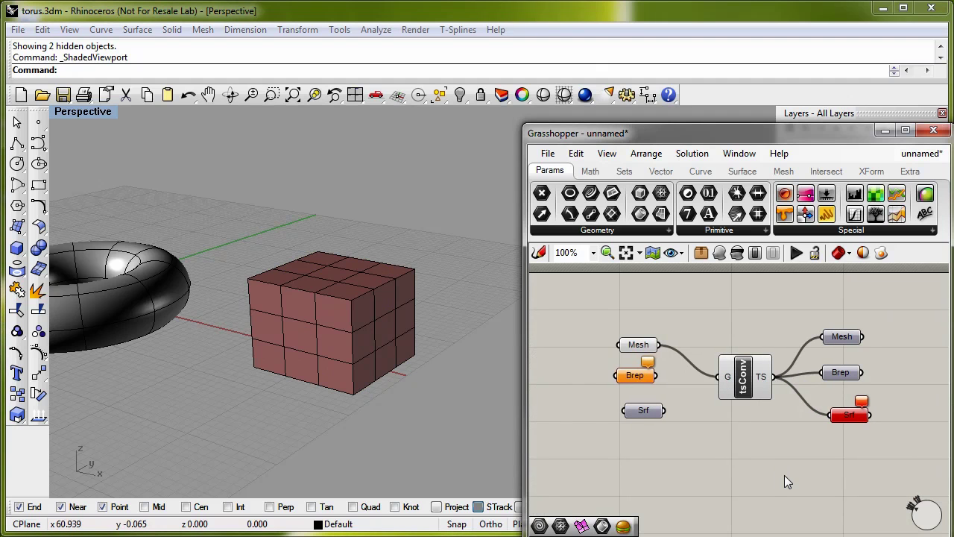
pyautogui.click(849, 416)
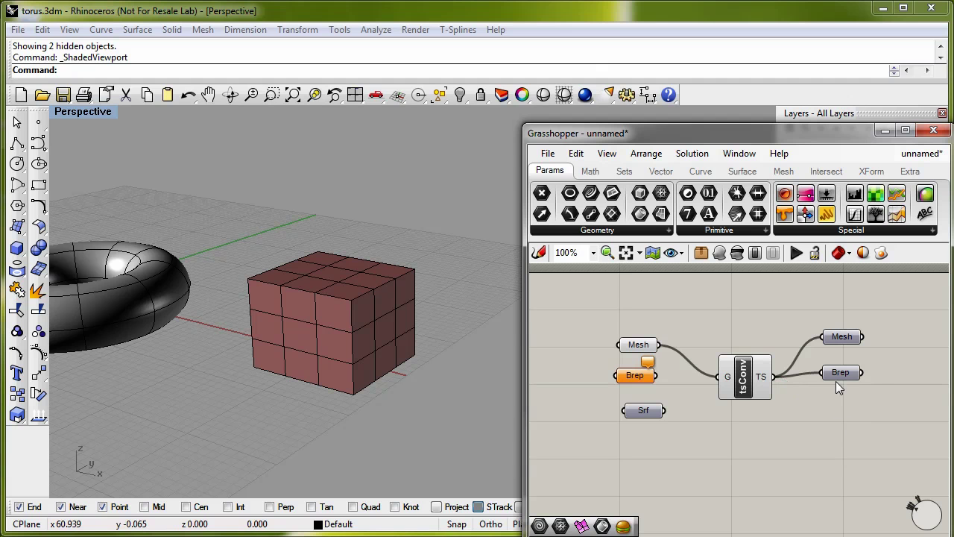
pyautogui.moveTo(838, 375); pyautogui.dragTo(847, 389)
# Bake the converted box from the output Brep parameter into the Rhino model
pyautogui.moveTo(847, 393)
pyautogui.rightClick(846, 384)
pyautogui.click(888, 450)
pyautogui.press('Return')
pyautogui.moveTo(484, 402); pyautogui.dragTo(429, 424, button='right')
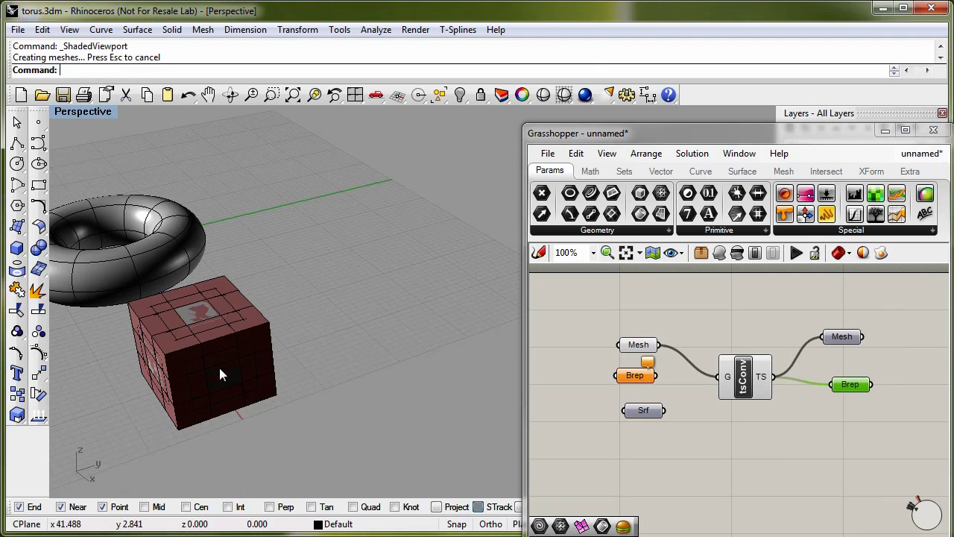
# Move the baked brep away from the box mesh and delete it
pyautogui.click(185, 361)
pyautogui.click(238, 411)
pyautogui.moveTo(224, 403); pyautogui.dragTo(383, 378)
pyautogui.moveTo(383, 378); pyautogui.dragTo(366, 324, button='right')
pyautogui.click(360, 317)
pyautogui.press('Delete')
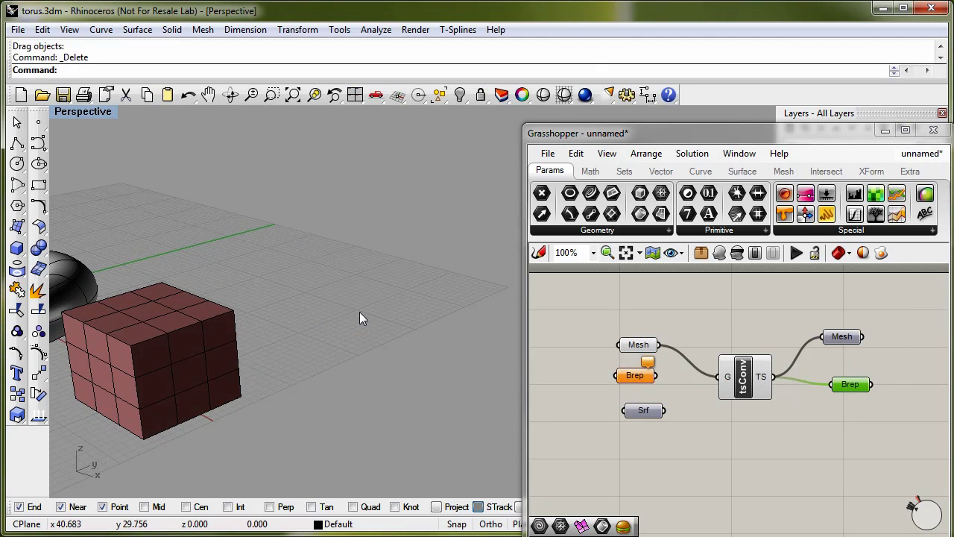
pyautogui.keyDown('shift'); pyautogui.moveTo(343, 382); pyautogui.dragTo(419, 372, button='right'); pyautogui.keyUp('shift')
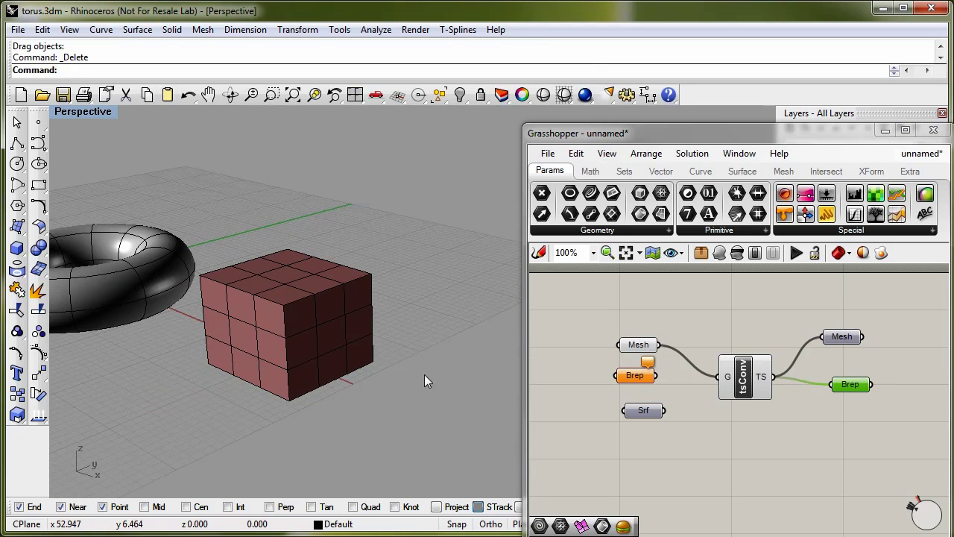
# Bake the T-spline directly from the tsConvert component and move the baked T-spline surface away from the box mesh
pyautogui.rightClick(765, 379)
pyautogui.click(779, 407)
pyautogui.click(261, 337)
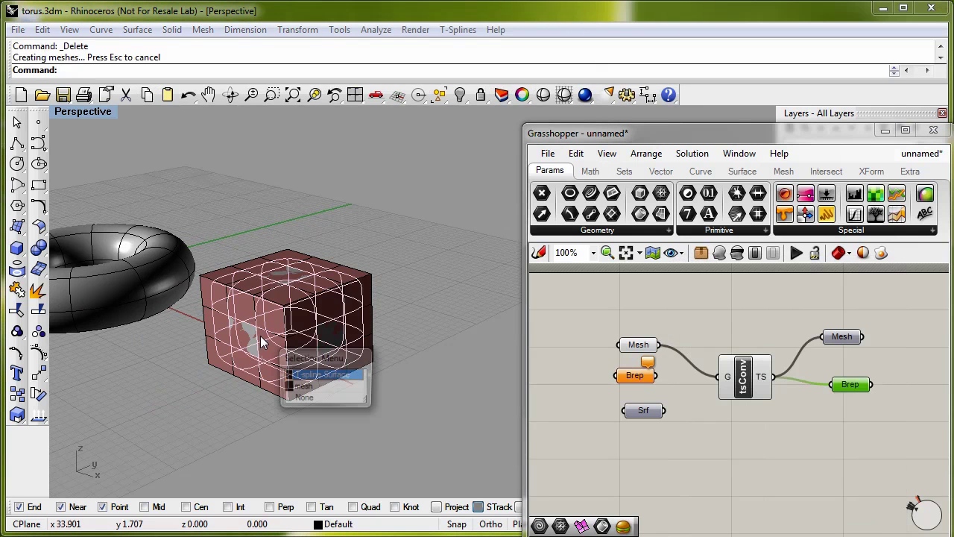
pyautogui.click(318, 376)
pyautogui.moveTo(295, 348); pyautogui.dragTo(422, 279)
pyautogui.click(454, 343)
pyautogui.moveTo(475, 368); pyautogui.dragTo(347, 351, button='right')
# Turn on the control points of the baked T-spline box and pull a lower corner point outward
pyautogui.click(345, 319)
pyautogui.press('F10')
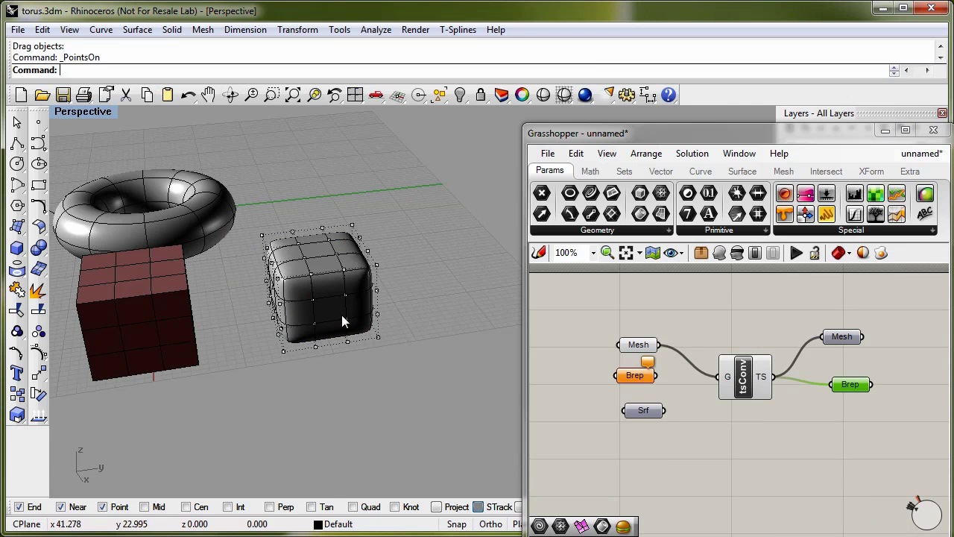
pyautogui.moveTo(379, 337); pyautogui.dragTo(457, 342)
pyautogui.moveTo(457, 342); pyautogui.dragTo(393, 357, button='right')
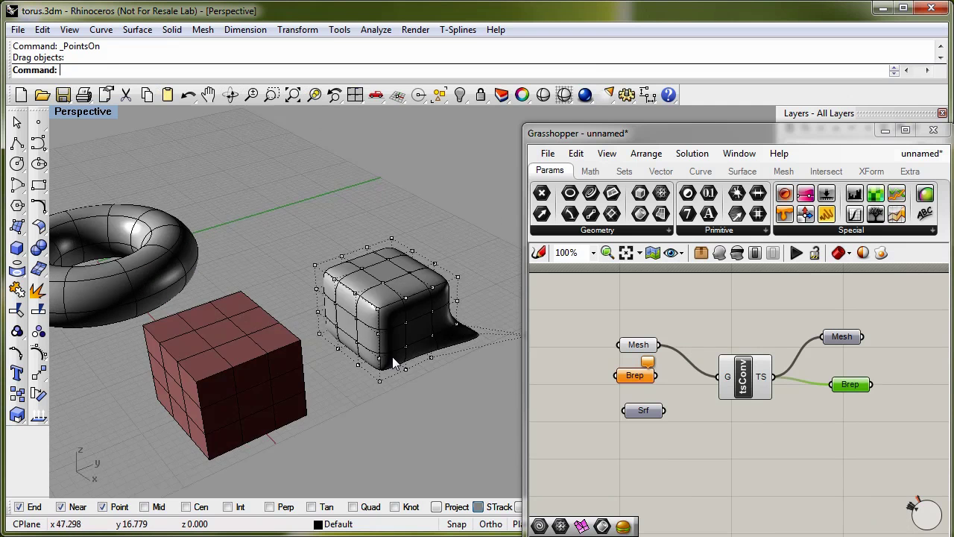
# Delete the T-spline box and the box mesh from the Rhino model, and clear all components from the Grasshopper canvas
pyautogui.click(394, 316)
pyautogui.press('Delete')
pyautogui.moveTo(394, 322); pyautogui.dragTo(378, 360, button='right')
pyautogui.click(428, 326)
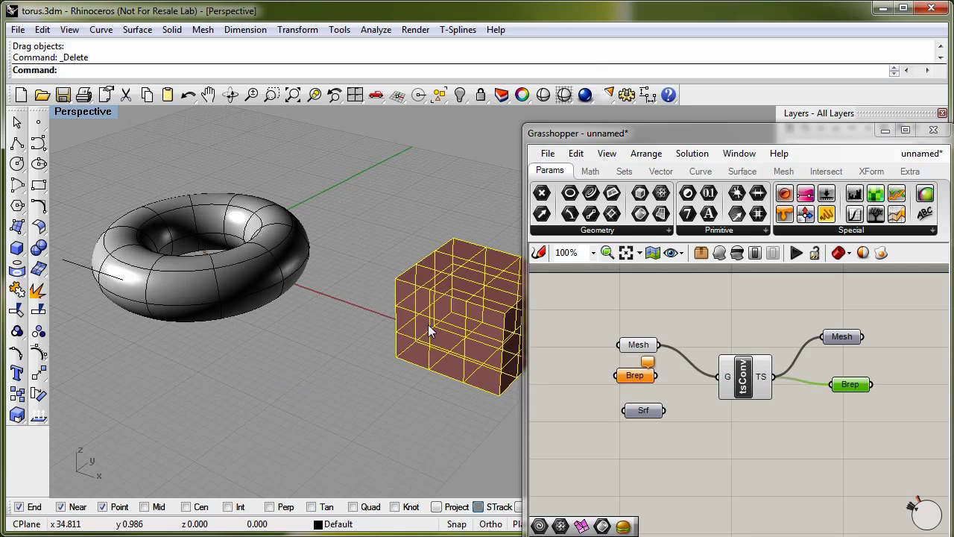
pyautogui.press('Delete')
pyautogui.moveTo(566, 298); pyautogui.dragTo(877, 489)
pyautogui.press('Delete')
# Place a tsEx component on the canvas and connect a new Geometry parameter to its TS input
pyautogui.click(908, 173)
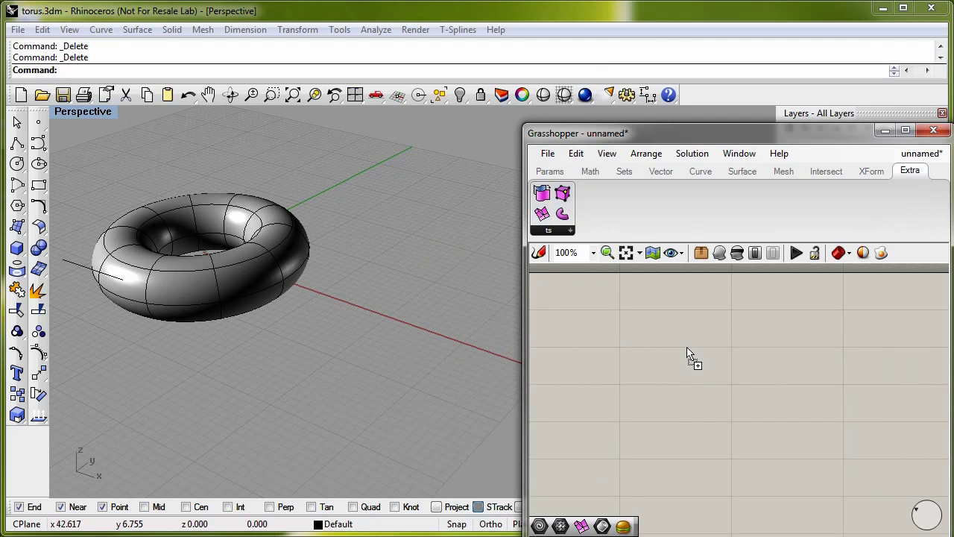
pyautogui.moveTo(698, 353); pyautogui.dragTo(792, 387)
pyautogui.click(652, 353)
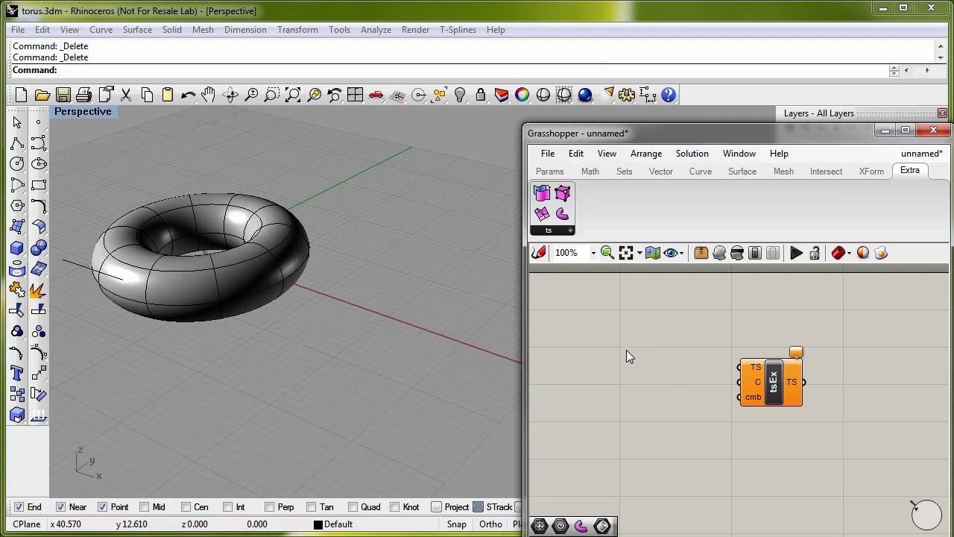
pyautogui.click(541, 174)
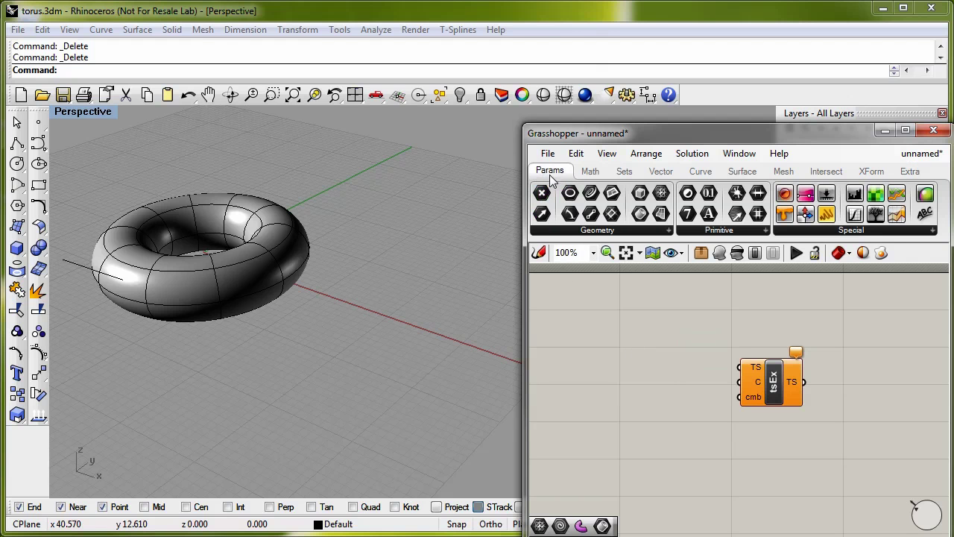
pyautogui.click(668, 230)
pyautogui.moveTo(613, 511); pyautogui.dragTo(644, 374)
pyautogui.moveTo(739, 365); pyautogui.dragTo(740, 366)
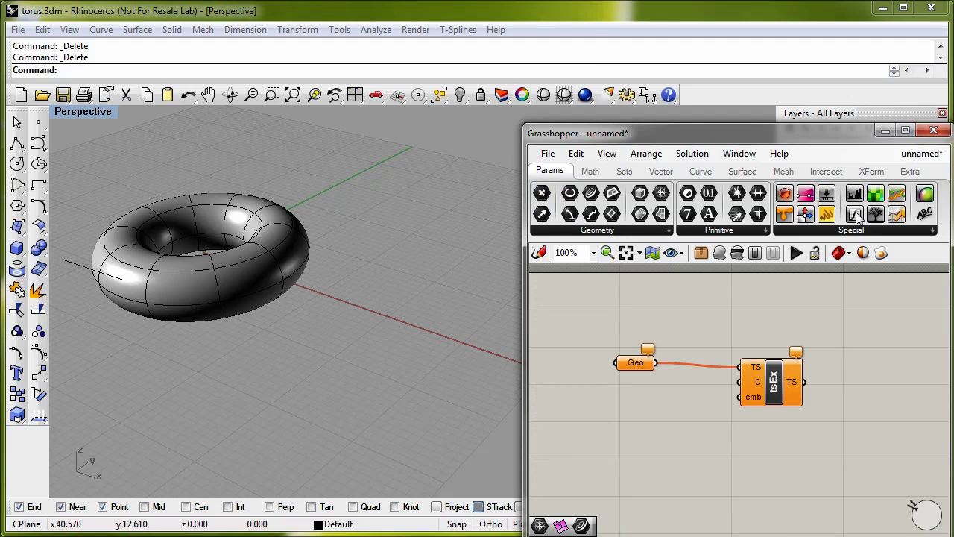
# Add a Curve parameter below Geo and connect it to the C input of tsEx
pyautogui.click(917, 171)
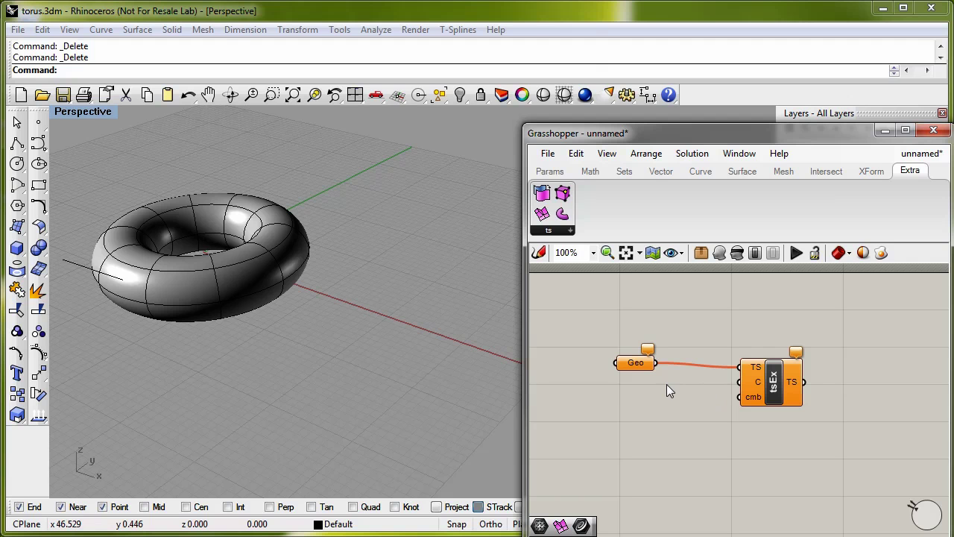
pyautogui.doubleClick(645, 394)
pyautogui.write('curve')
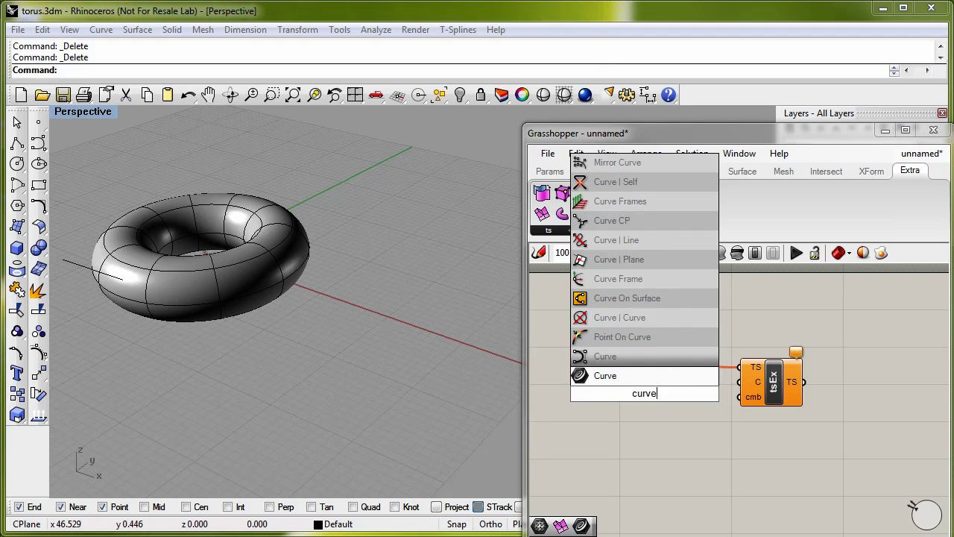
pyautogui.click(618, 377)
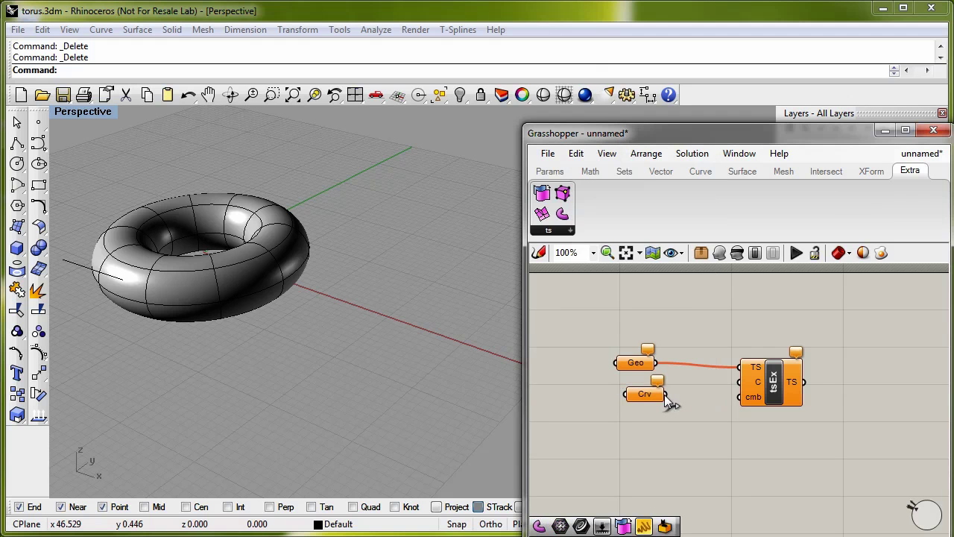
pyautogui.moveTo(668, 395); pyautogui.dragTo(739, 382)
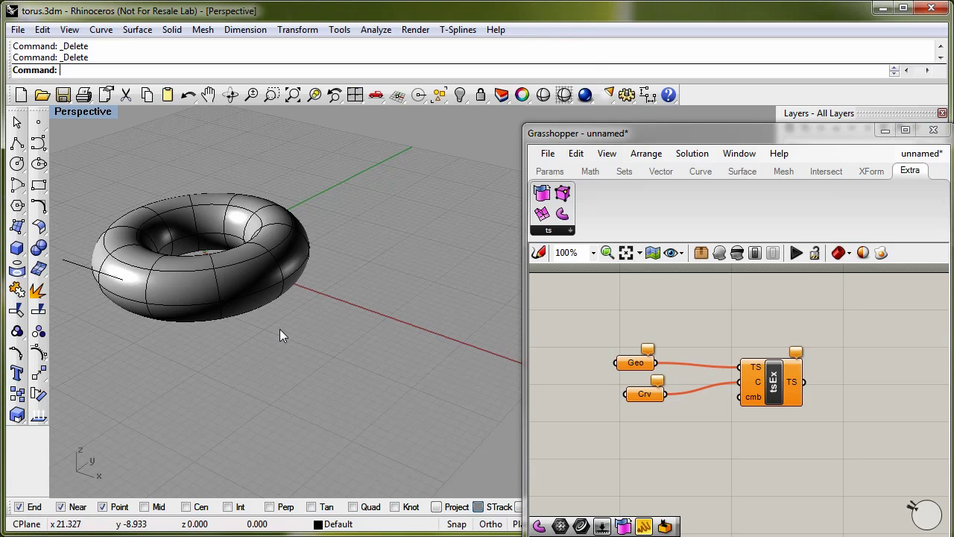
# Toggle the T-spline torus to its faceted box display and assign it to the Geo parameter
pyautogui.press('Tab')
pyautogui.press('Tab')
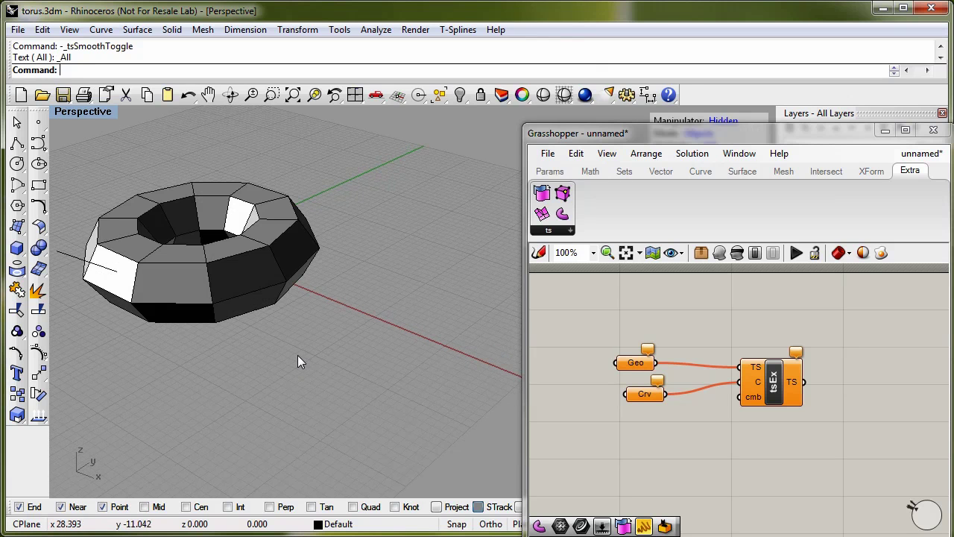
pyautogui.moveTo(267, 358)
pyautogui.mouseDown(button='right')
pyautogui.moveTo(302, 355)
pyautogui.moveTo(277, 373)
pyautogui.moveTo(270, 350)
pyautogui.mouseUp(button='right')
pyautogui.click(267, 282)
pyautogui.rightClick(632, 366)
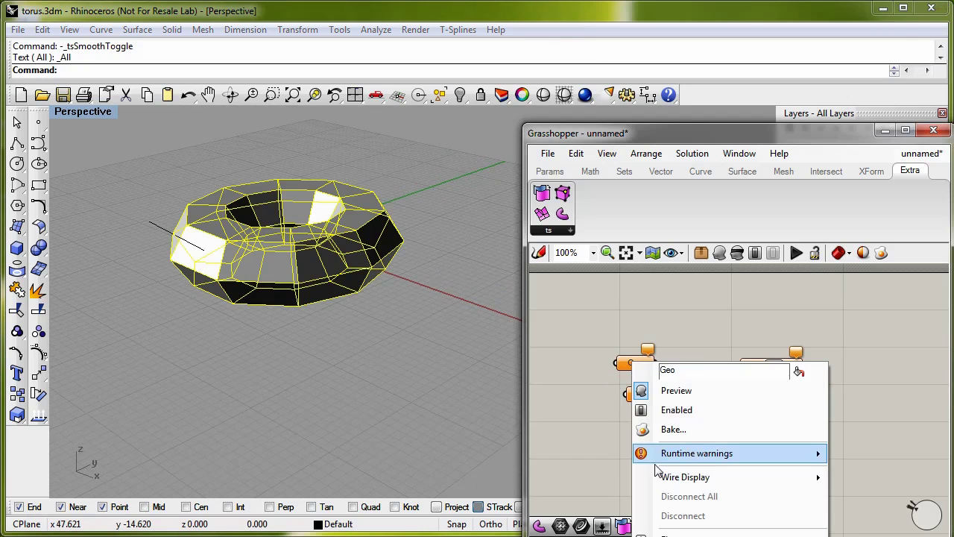
pyautogui.click(662, 535)
pyautogui.click(296, 329)
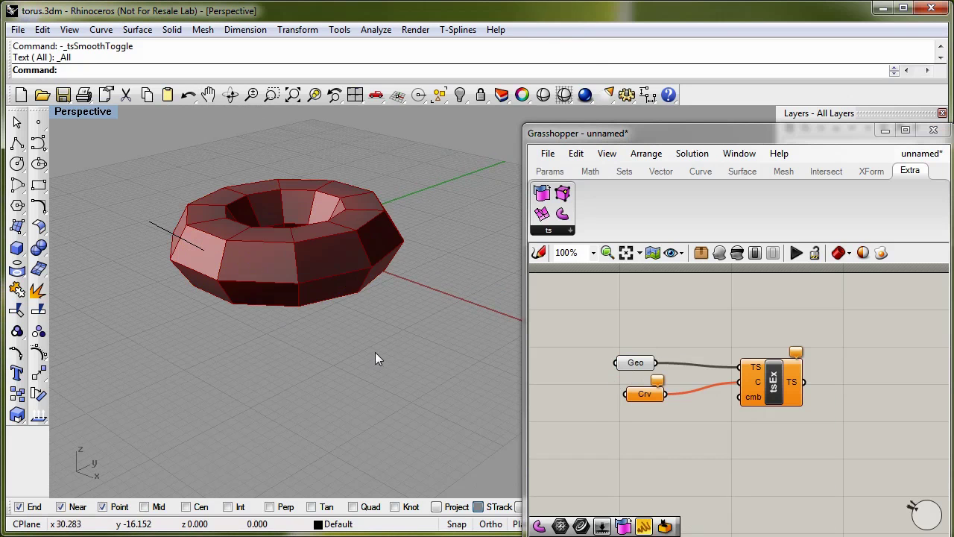
# Turn off the viewport preview of the Geo parameter
pyautogui.moveTo(405, 361); pyautogui.dragTo(369, 366, button='right')
pyautogui.click(641, 362)
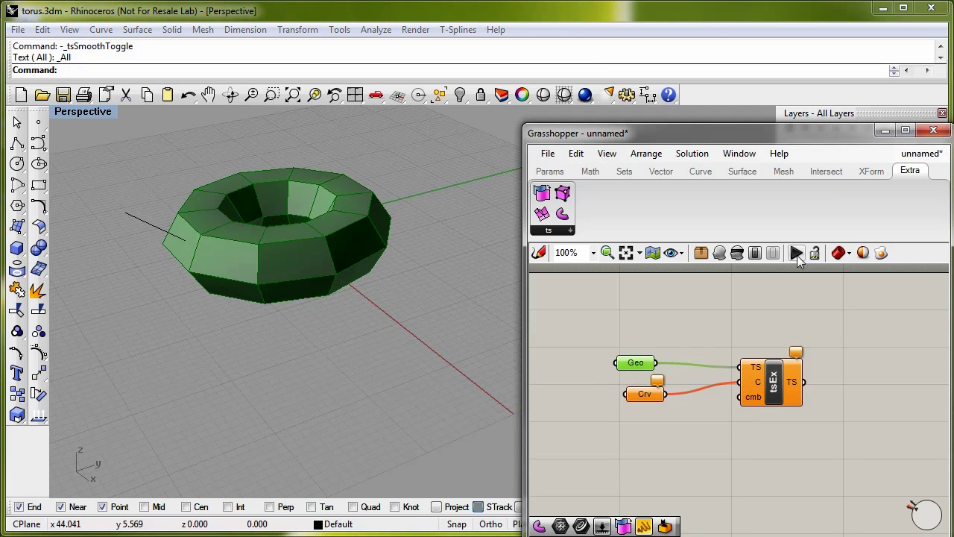
pyautogui.click(671, 299)
# Assign the line beside the torus to the Crv parameter
pyautogui.click(164, 234)
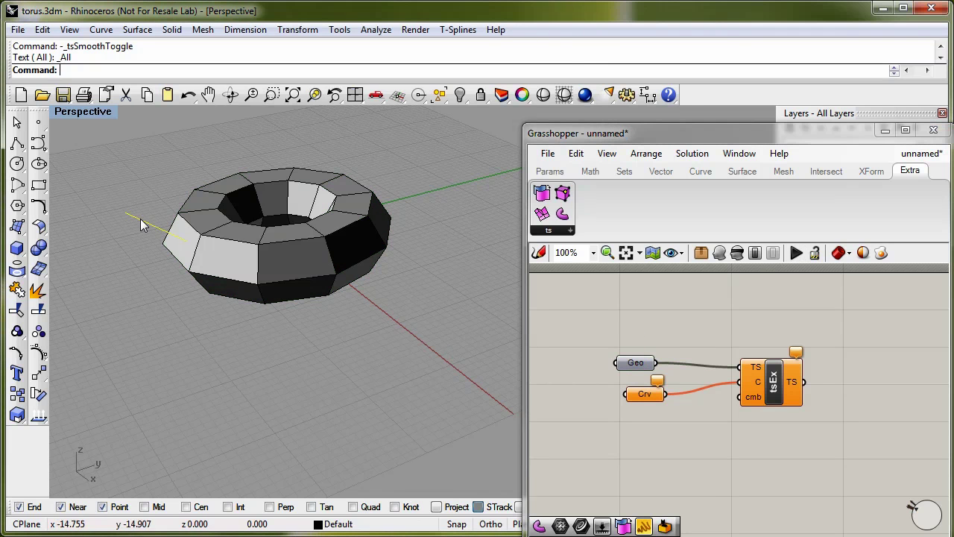
pyautogui.rightClick(646, 400)
pyautogui.click(693, 535)
pyautogui.moveTo(721, 456); pyautogui.dragTo(702, 456, button='right')
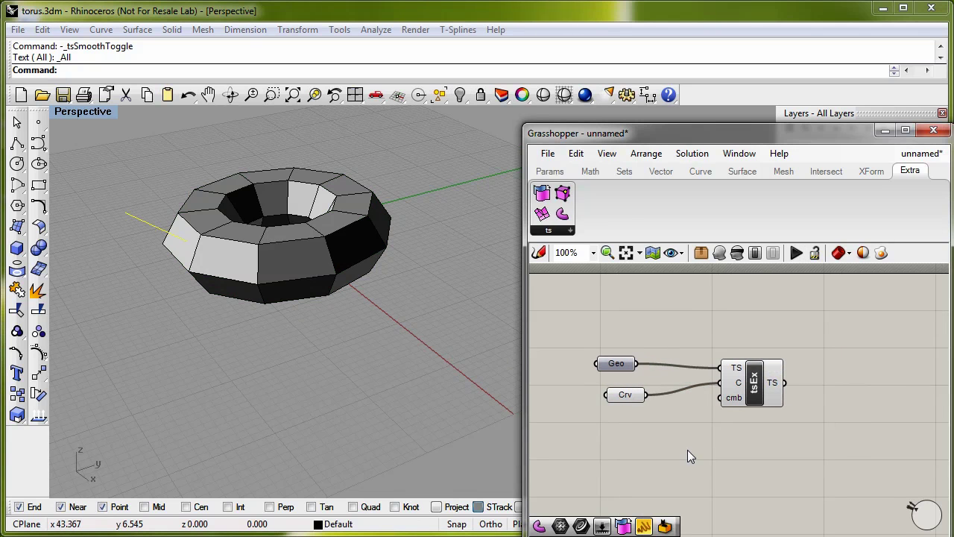
# Add a Mesh parameter beside tsEx and connect the TS output to it
pyautogui.doubleClick(828, 356)
pyautogui.write('mesh')
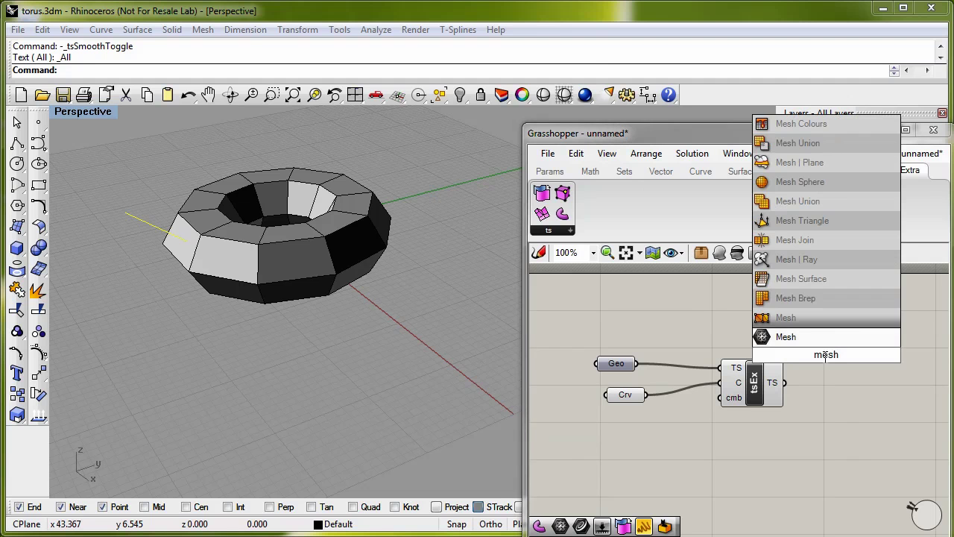
pyautogui.click(799, 336)
pyautogui.moveTo(829, 359); pyautogui.dragTo(859, 391)
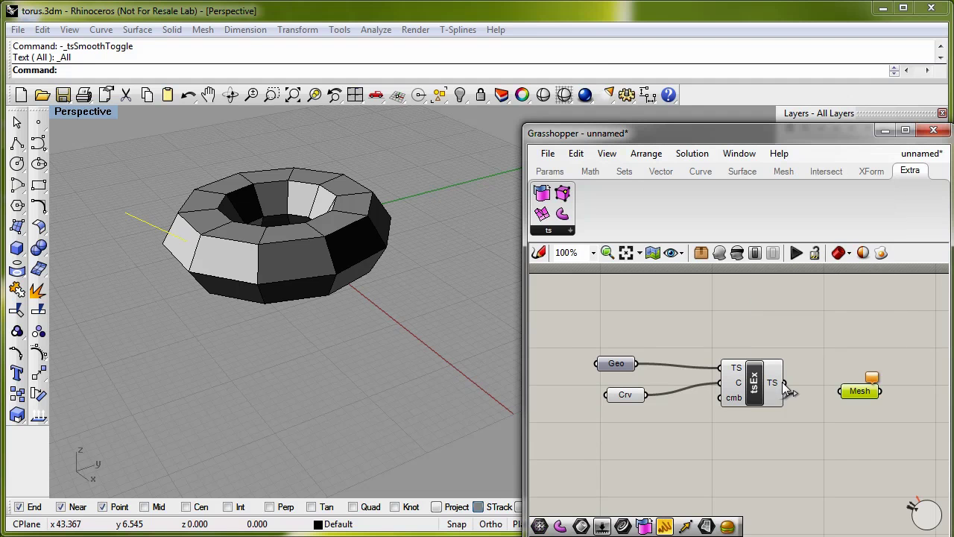
pyautogui.moveTo(785, 385); pyautogui.dragTo(841, 391)
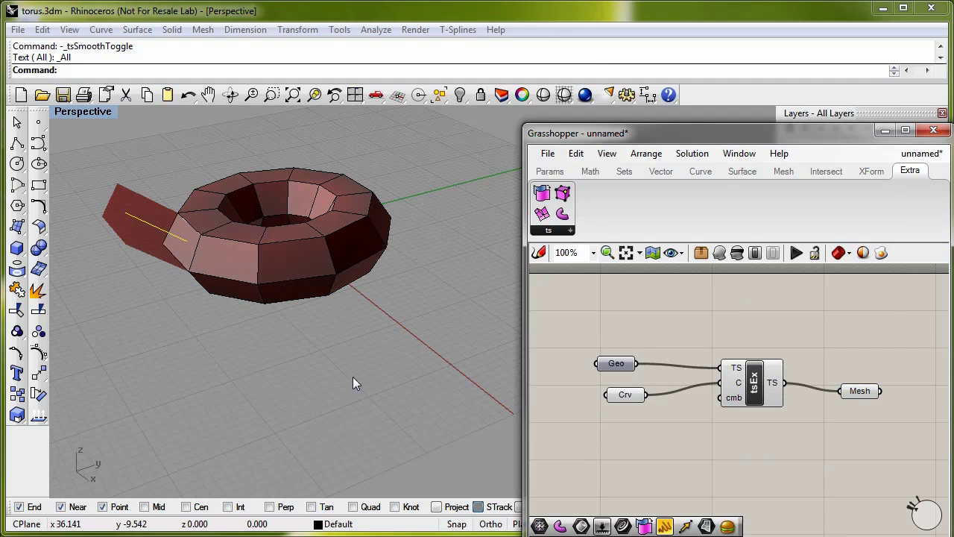
# Copy the extrusion line to the clipboard and move the original line up to the adjacent upper face of the torus
pyautogui.moveTo(317, 368); pyautogui.dragTo(235, 354, button='right')
pyautogui.moveTo(148, 199); pyautogui.dragTo(186, 234, button='right')
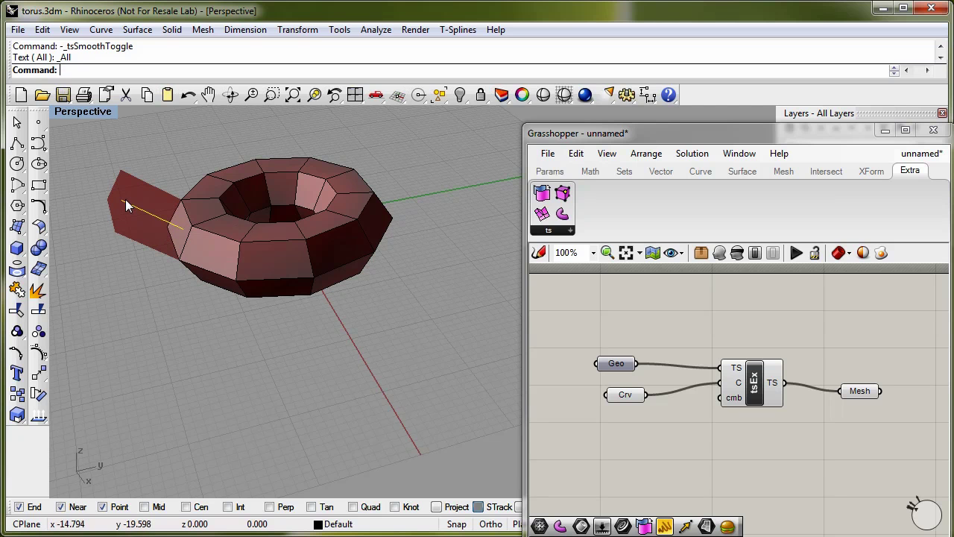
pyautogui.moveTo(135, 336); pyautogui.dragTo(171, 254, button='right')
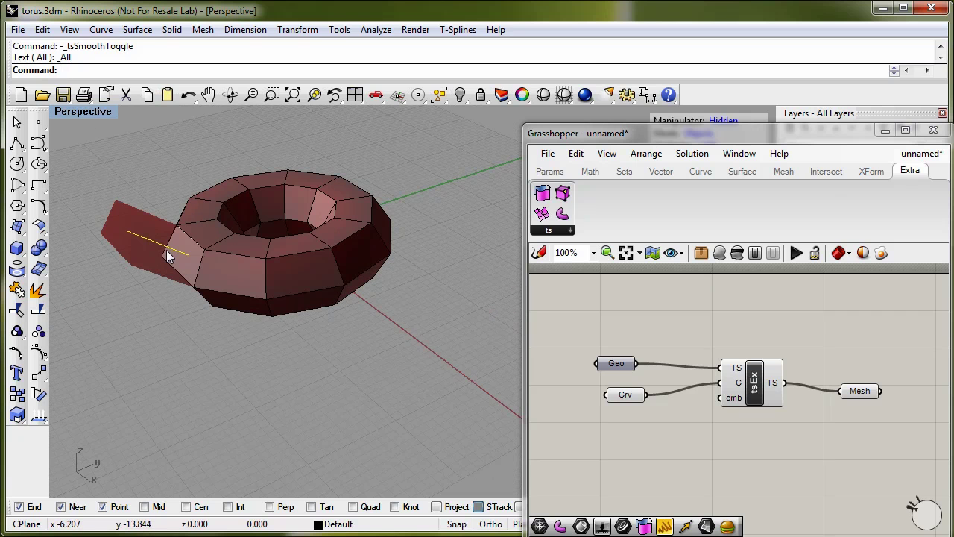
pyautogui.hotkey('ctrl', 'c')
pyautogui.moveTo(144, 179); pyautogui.dragTo(142, 163)
pyautogui.moveTo(198, 192); pyautogui.dragTo(229, 197)
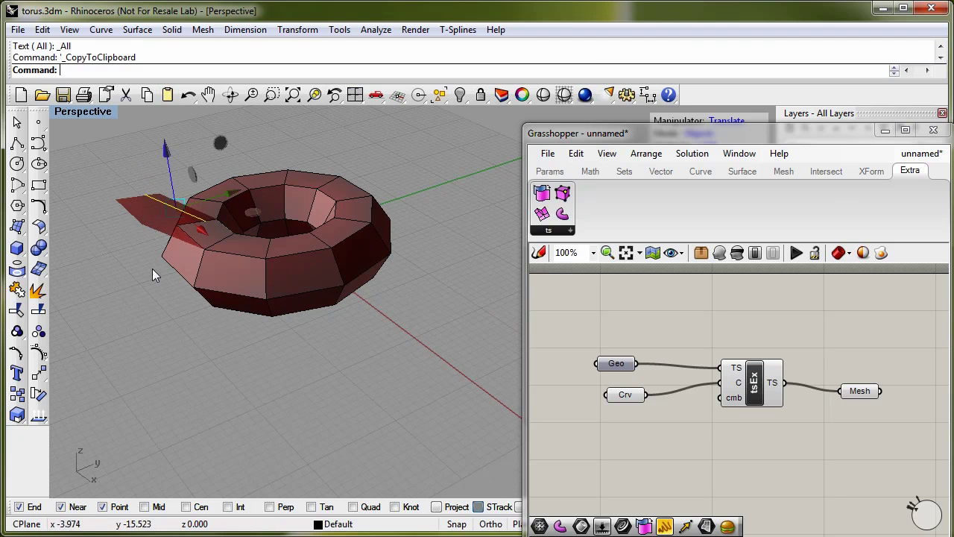
pyautogui.moveTo(150, 273); pyautogui.dragTo(166, 250, button='right')
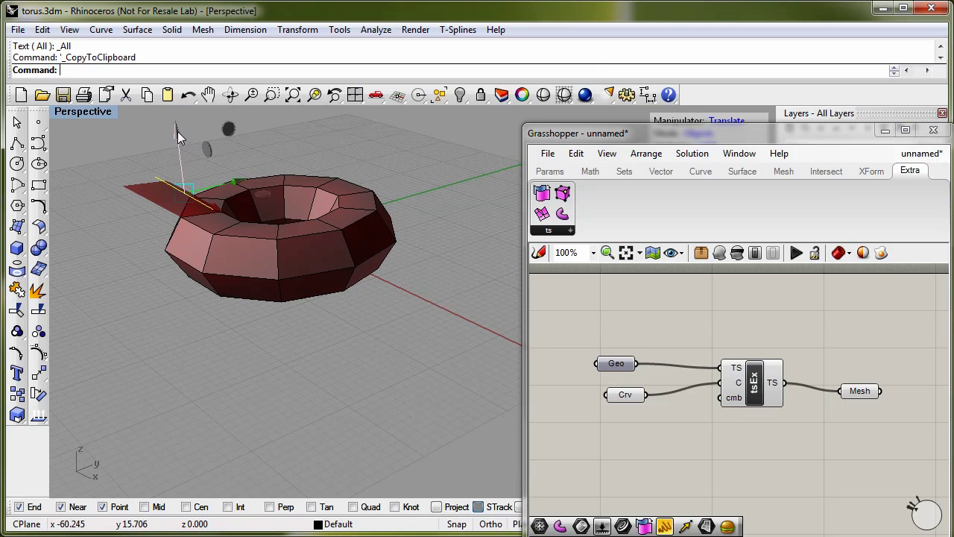
pyautogui.moveTo(178, 134); pyautogui.dragTo(180, 146)
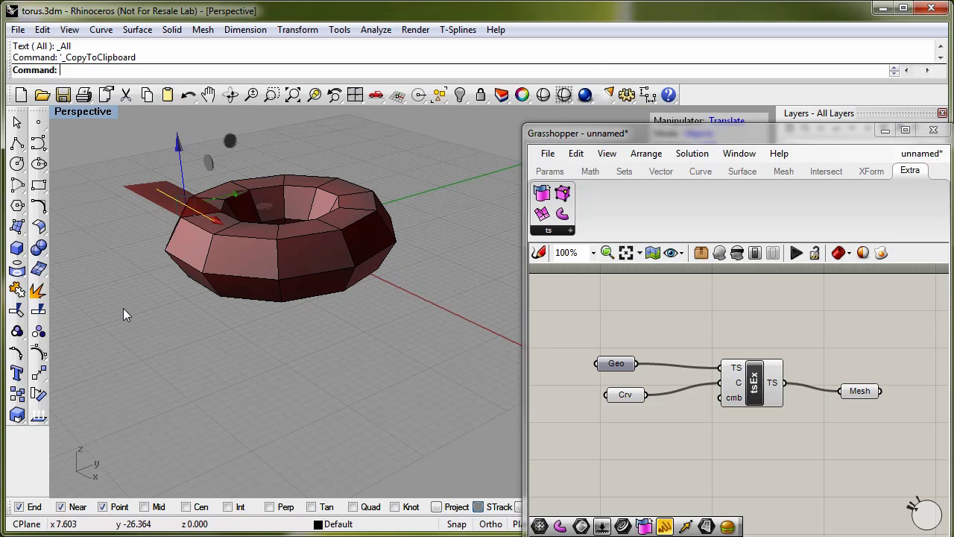
# Paste the copied line at its original location and assign both selected lines to the Crv parameter
pyautogui.hotkey('ctrl', 'v')
pyautogui.moveTo(141, 315); pyautogui.dragTo(171, 222, button='right')
pyautogui.click(172, 222)
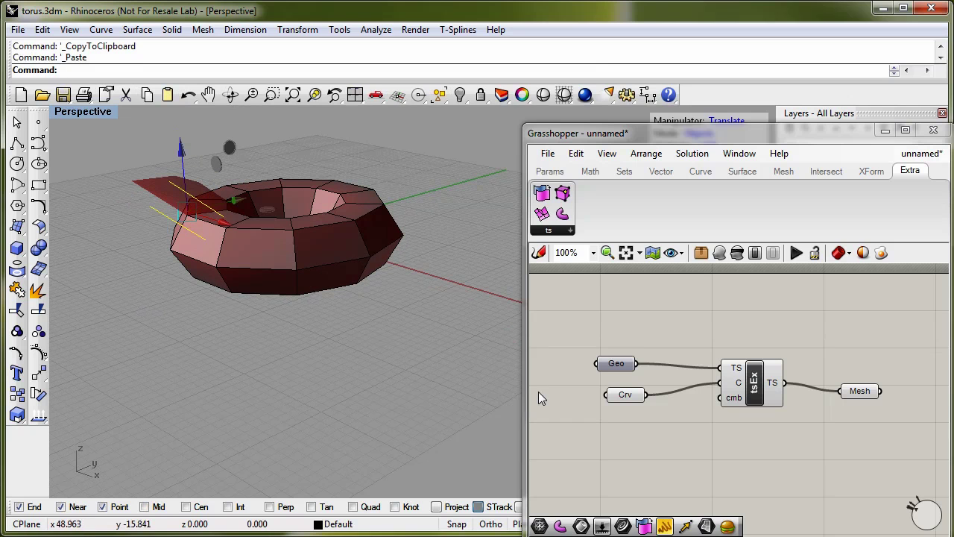
pyautogui.rightClick(623, 395)
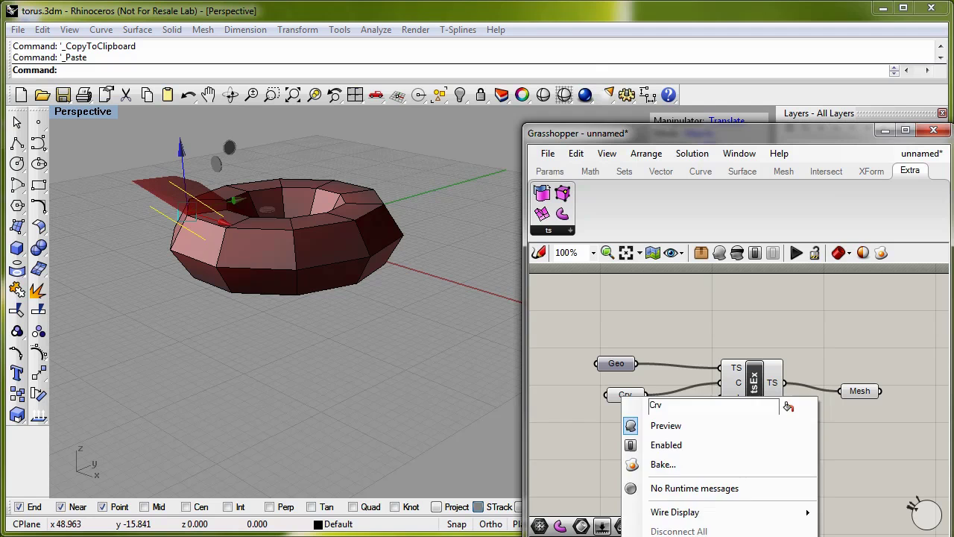
pyautogui.click(675, 535)
pyautogui.moveTo(421, 391); pyautogui.dragTo(396, 407, button='right')
pyautogui.moveTo(325, 365); pyautogui.dragTo(384, 332, button='right')
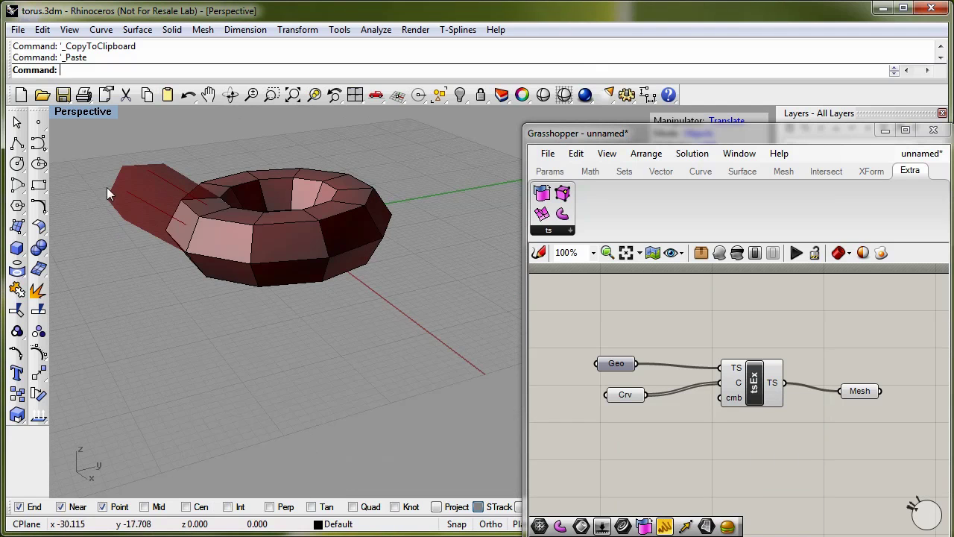
# Turn on control points and move the outer end point of the lower line to redirect its extrusion
pyautogui.click(136, 201)
pyautogui.press('F10')
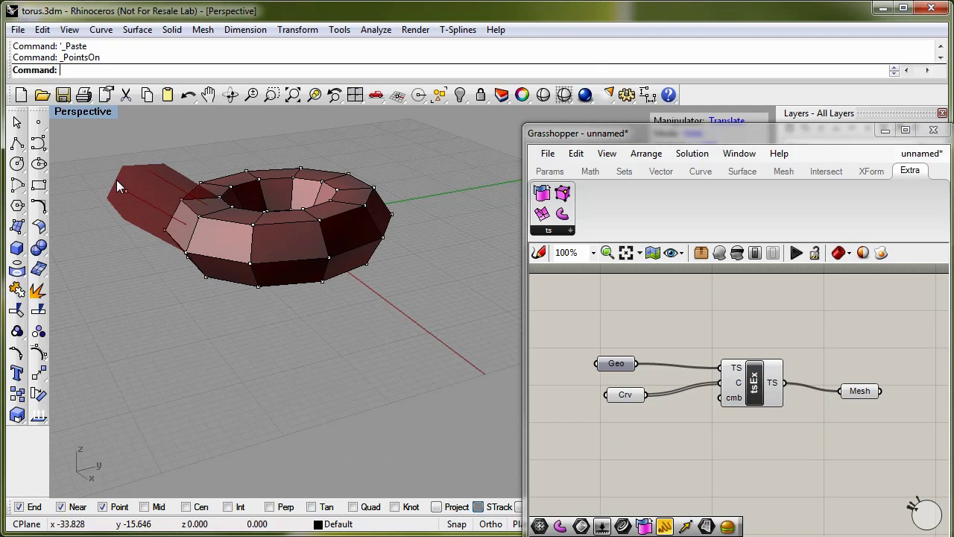
pyautogui.click(135, 201)
pyautogui.moveTo(116, 129); pyautogui.dragTo(116, 166)
pyautogui.moveTo(186, 216); pyautogui.dragTo(151, 216)
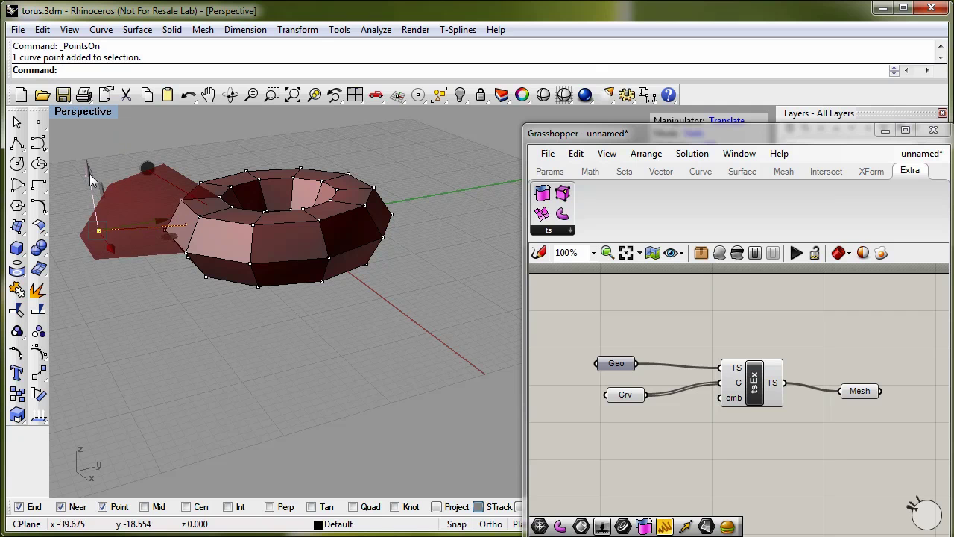
pyautogui.moveTo(89, 176); pyautogui.dragTo(88, 164)
pyautogui.press('Escape')
pyautogui.moveTo(122, 334); pyautogui.dragTo(226, 343, button='right')
# Bake the extruded torus from the Mesh parameter onto the Default layer of the Rhino model
pyautogui.rightClick(870, 392)
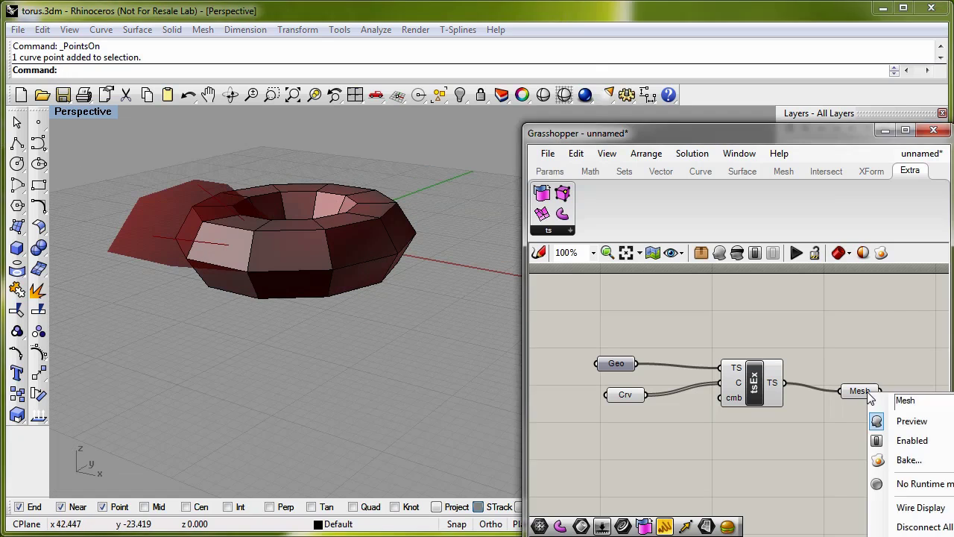
pyautogui.click(909, 459)
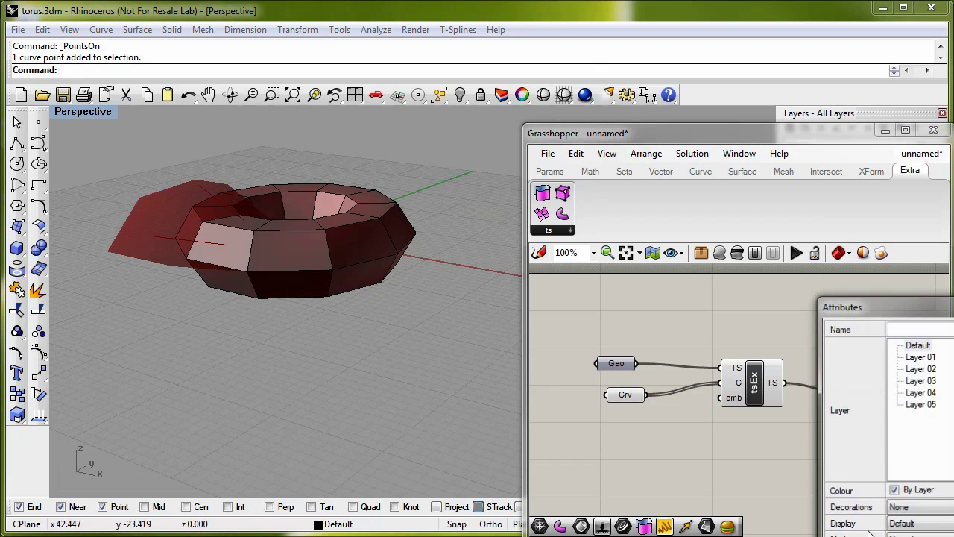
pyautogui.press('Return')
# Delete the original torus that overlaps the baked extruded mesh
pyautogui.moveTo(179, 339); pyautogui.dragTo(246, 388, button='right')
pyautogui.moveTo(388, 365); pyautogui.dragTo(265, 332, button='right')
pyautogui.click(310, 292)
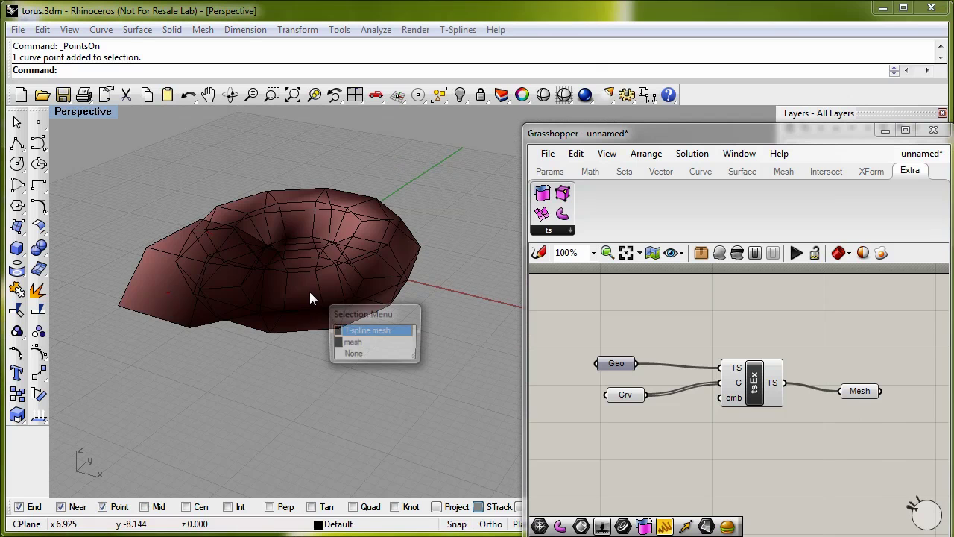
pyautogui.click(375, 342)
pyautogui.press('Delete')
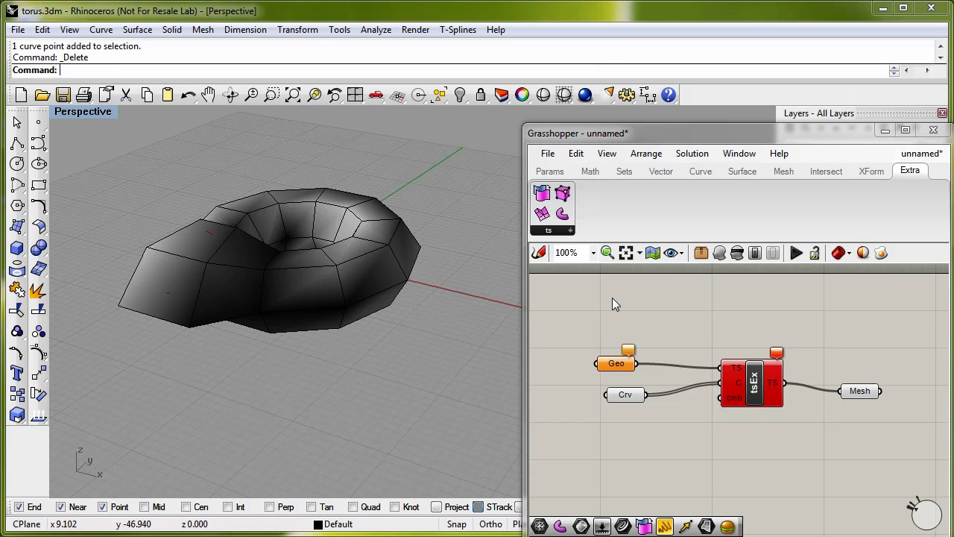
# Discard the baked extrusion result and reopen torus.3dm
pyautogui.click(301, 274)
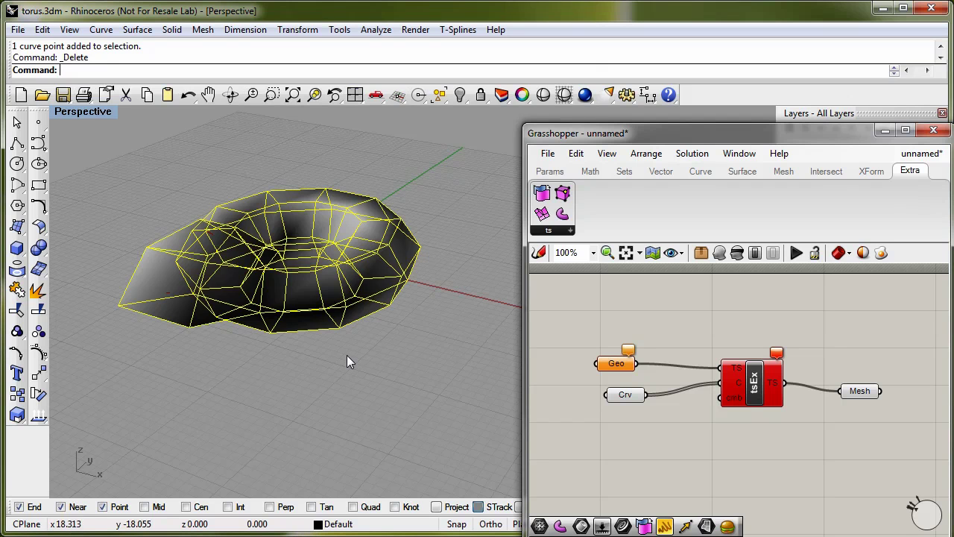
pyautogui.press('Delete')
pyautogui.hotkey('ctrl', 'z')
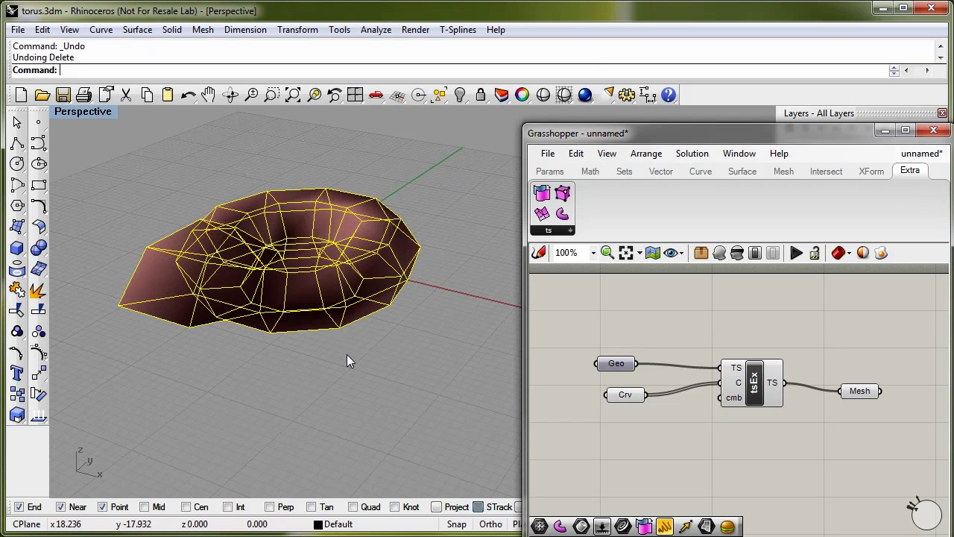
pyautogui.press('Escape')
pyautogui.click(18, 30)
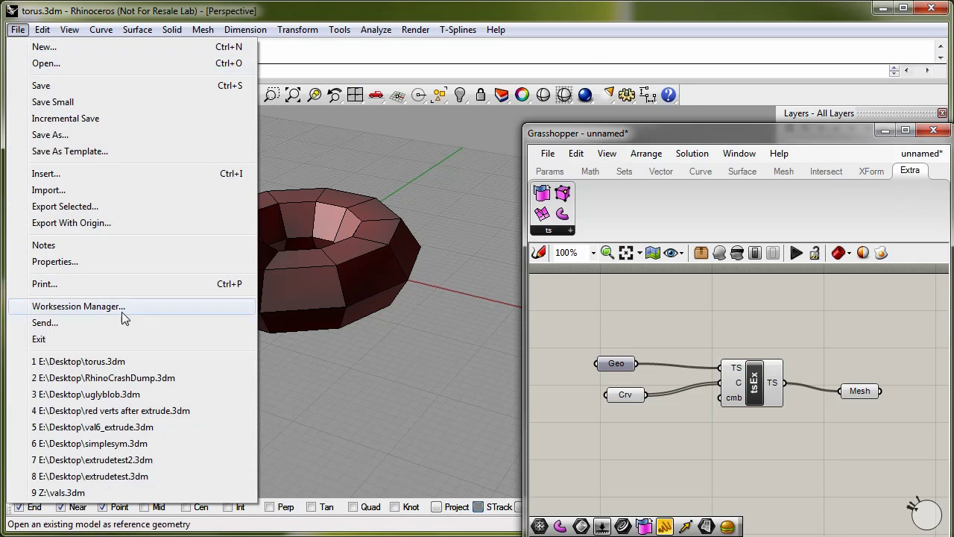
pyautogui.click(128, 364)
# Delete all the tsEx extrusion components and parameters from the Grasshopper canvas
pyautogui.click(750, 382)
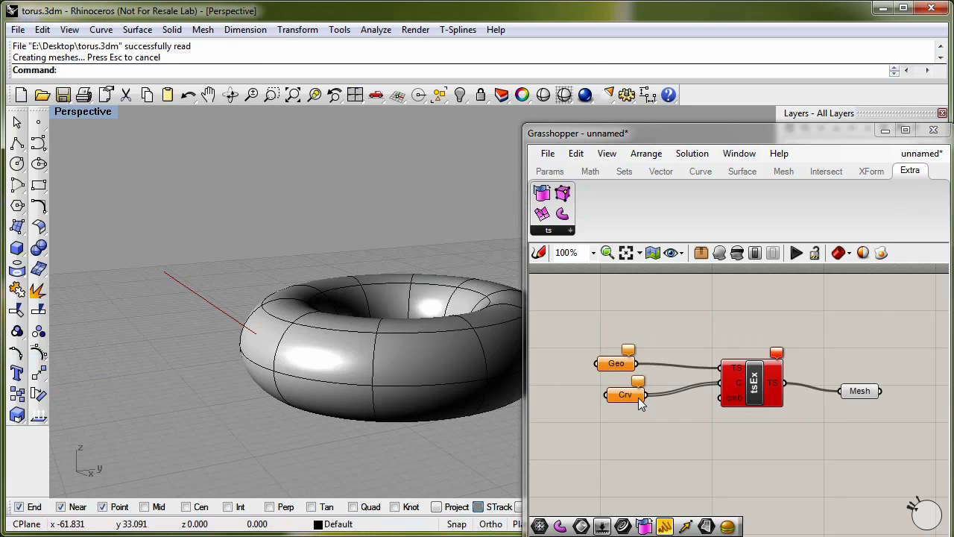
pyautogui.moveTo(871, 458); pyautogui.dragTo(594, 321)
pyautogui.press('Delete')
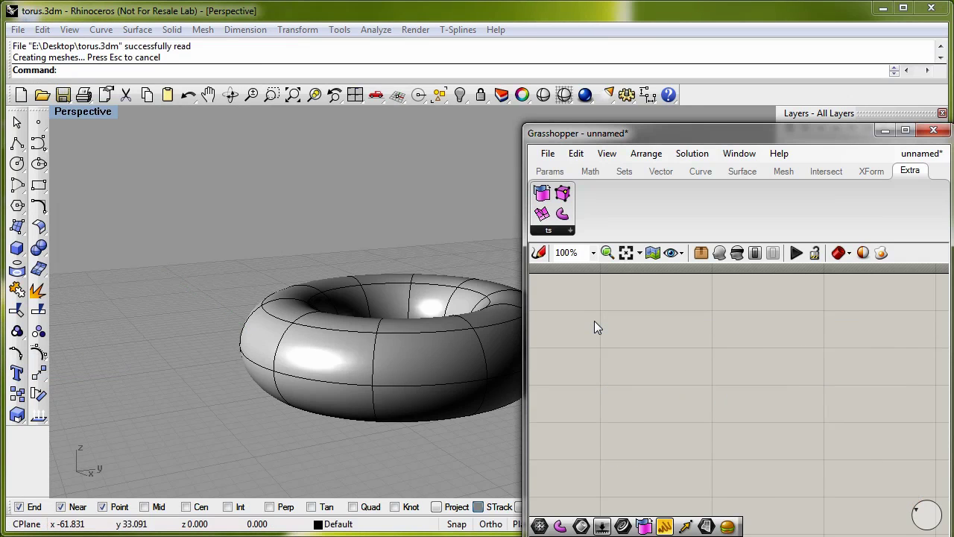
# Place a tsPipe component on the empty Grasshopper canvas
pyautogui.moveTo(328, 388); pyautogui.dragTo(370, 386, button='right')
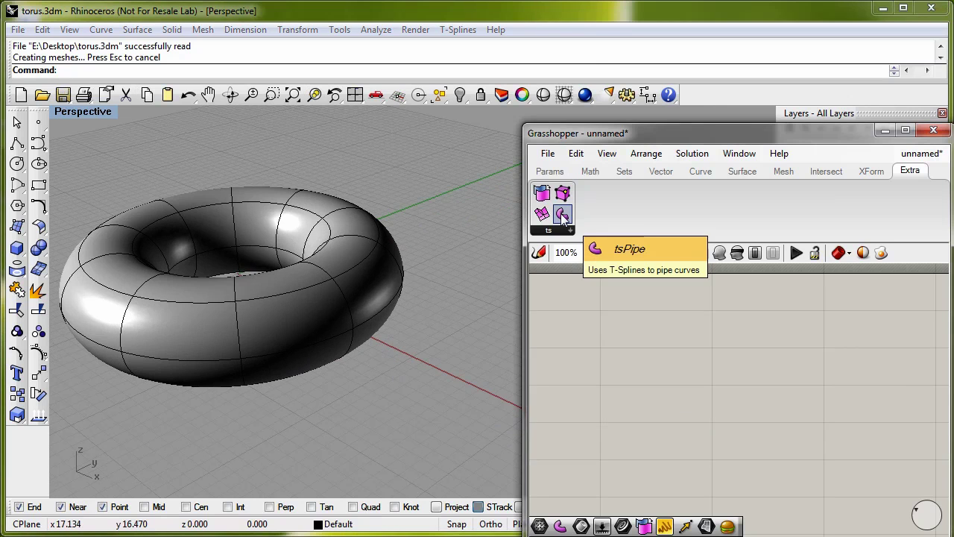
pyautogui.moveTo(562, 216); pyautogui.dragTo(710, 349)
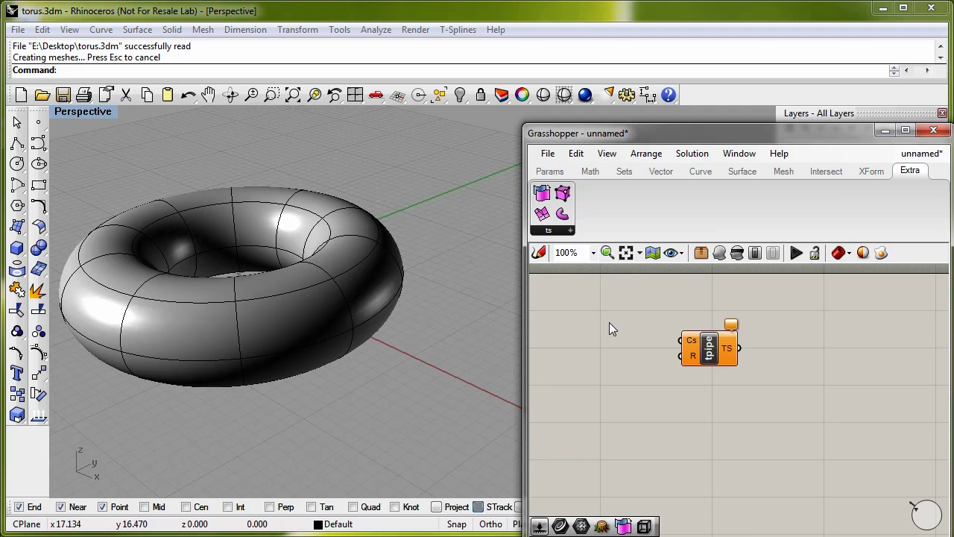
pyautogui.doubleClick(565, 290)
pyautogui.write('gra')
pyautogui.press('BackSpace')
pyautogui.press('BackSpace')
pyautogui.press('BackSpace')
pyautogui.press('Escape')
# Move the tsPipe component aside and add a Brep Wireframe component in front of it
pyautogui.moveTo(717, 357); pyautogui.dragTo(859, 453)
pyautogui.doubleClick(688, 404)
pyautogui.write('wire')
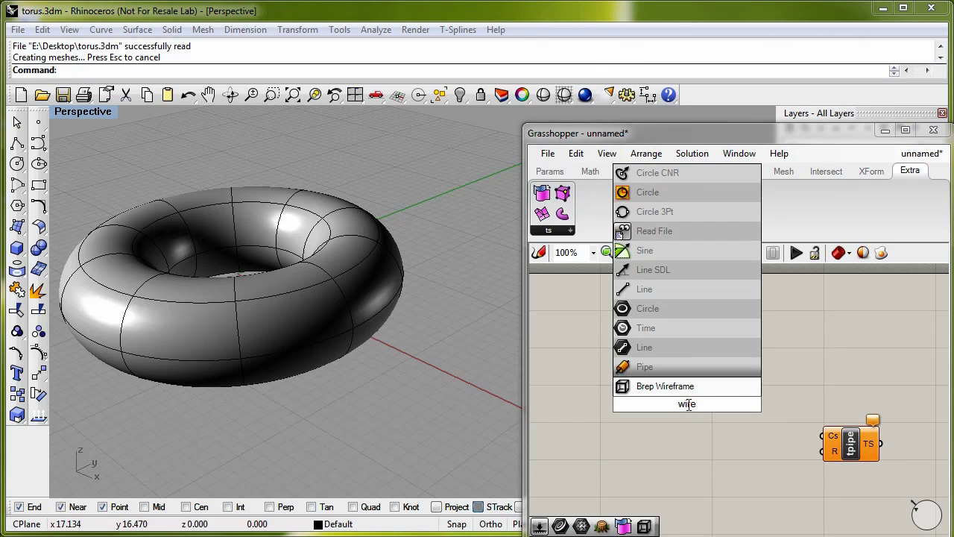
pyautogui.click(680, 385)
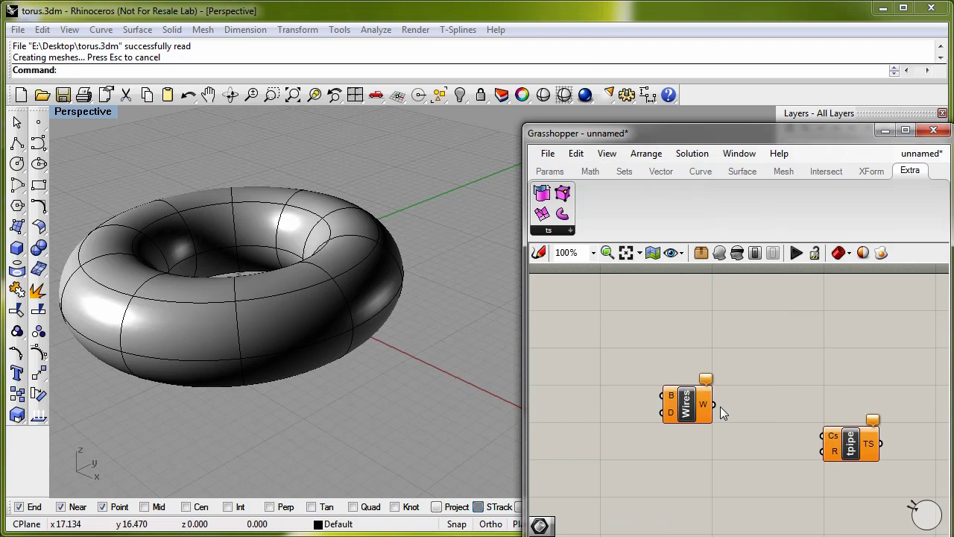
pyautogui.moveTo(699, 417); pyautogui.dragTo(740, 427)
# Add a Brep parameter, connect it to the Wires component's B input, and connect output W to tsPipe's Cs input
pyautogui.doubleClick(635, 403)
pyautogui.write('brep')
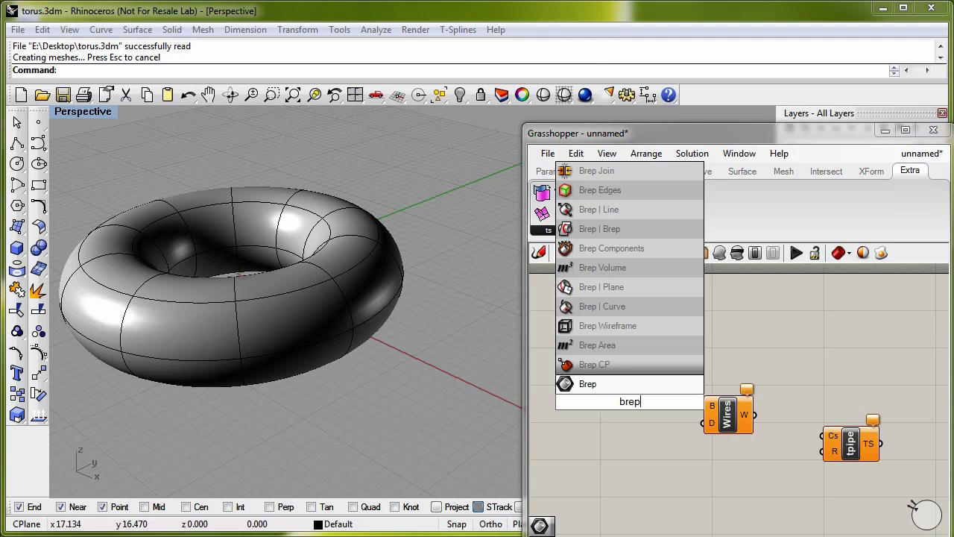
pyautogui.click(616, 384)
pyautogui.moveTo(651, 403); pyautogui.dragTo(837, 437)
# Add a Mesh parameter after tsPipe and connect the TS output to it
pyautogui.doubleClick(868, 480)
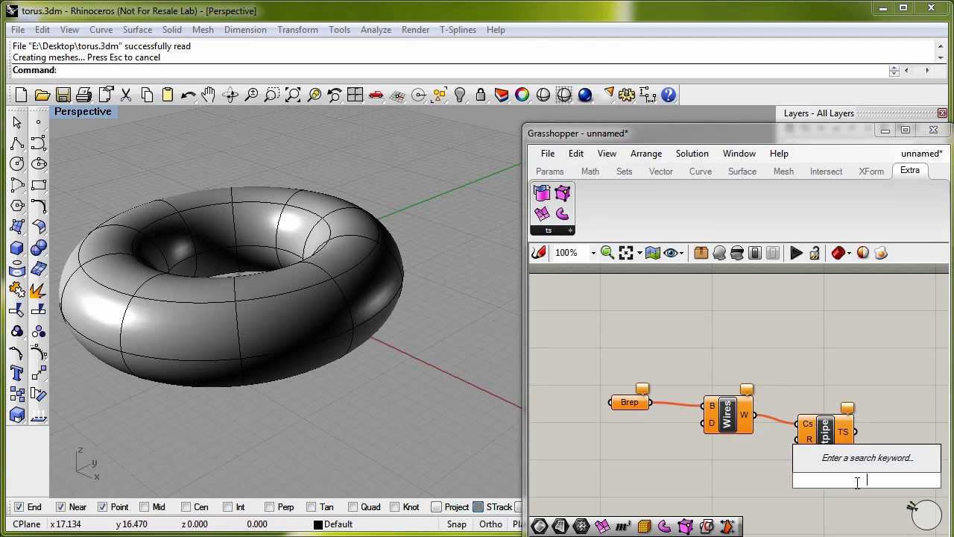
pyautogui.write('mesh')
pyautogui.click(815, 468)
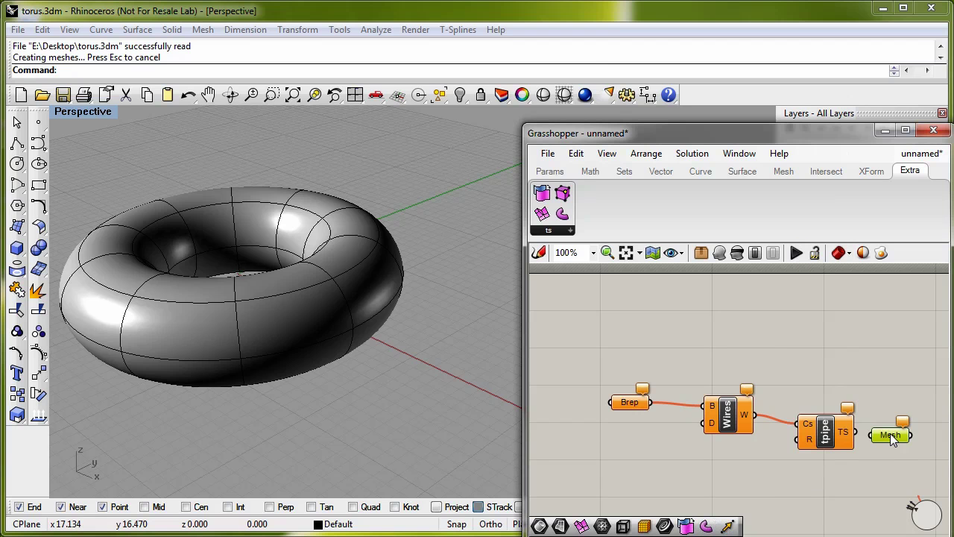
pyautogui.moveTo(856, 434); pyautogui.dragTo(884, 424)
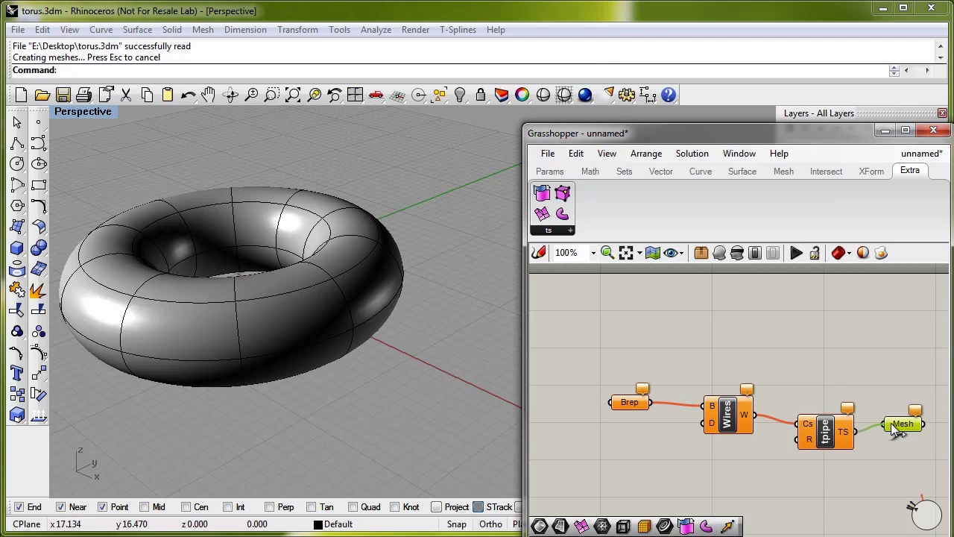
# Assign the torus in the Rhino viewport to the Brep parameter
pyautogui.rightClick(629, 405)
pyautogui.click(682, 536)
pyautogui.click(377, 329)
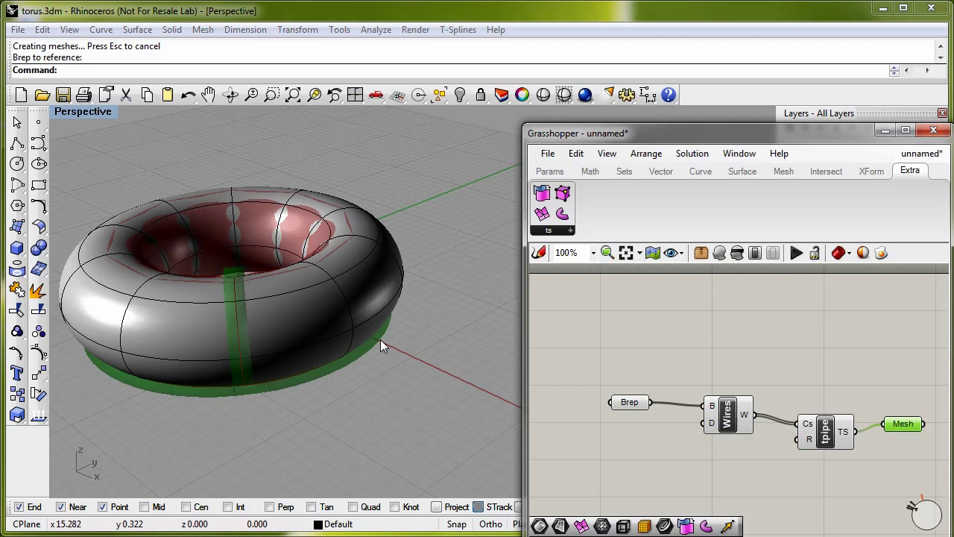
# Set the D input of the Wires component so that the torus's interior isocurves are piped too
pyautogui.rightClick(713, 425)
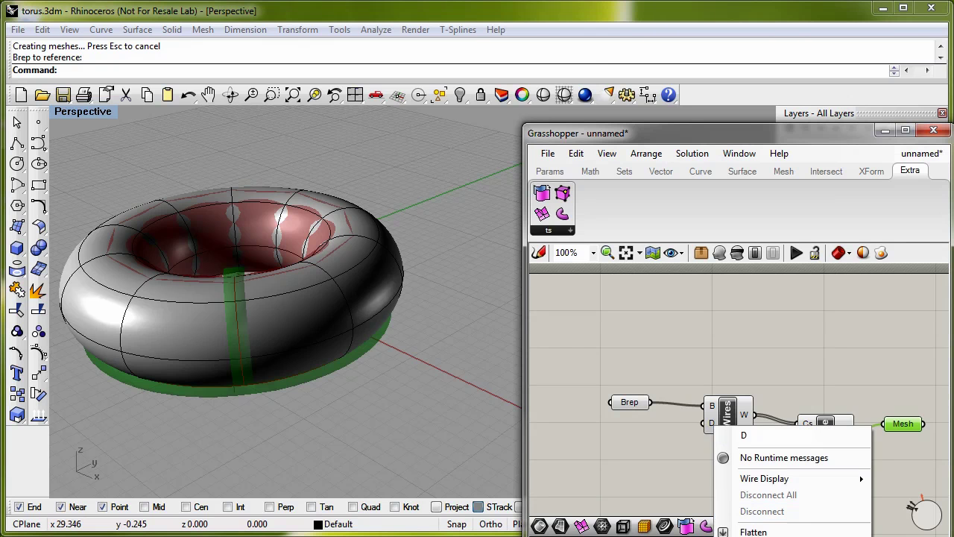
pyautogui.click(760, 536)
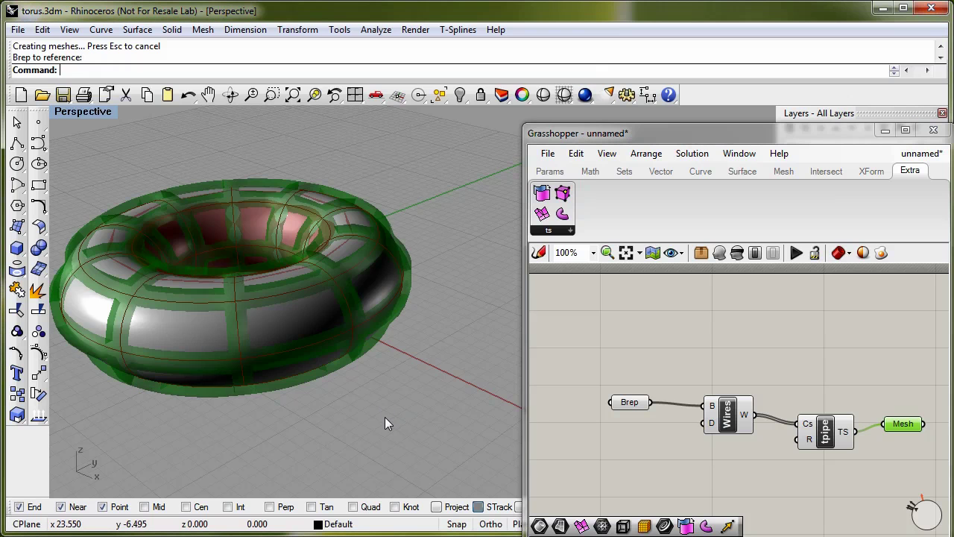
pyautogui.moveTo(385, 416)
pyautogui.mouseDown(button='right')
pyautogui.moveTo(407, 411)
pyautogui.moveTo(263, 324)
pyautogui.moveTo(367, 366)
pyautogui.moveTo(372, 406)
pyautogui.mouseUp(button='right')
# Bake the piped torus from the Mesh parameter onto the Default layer
pyautogui.rightClick(902, 423)
pyautogui.click(813, 502)
pyautogui.rightClick(900, 428)
pyautogui.click(941, 495)
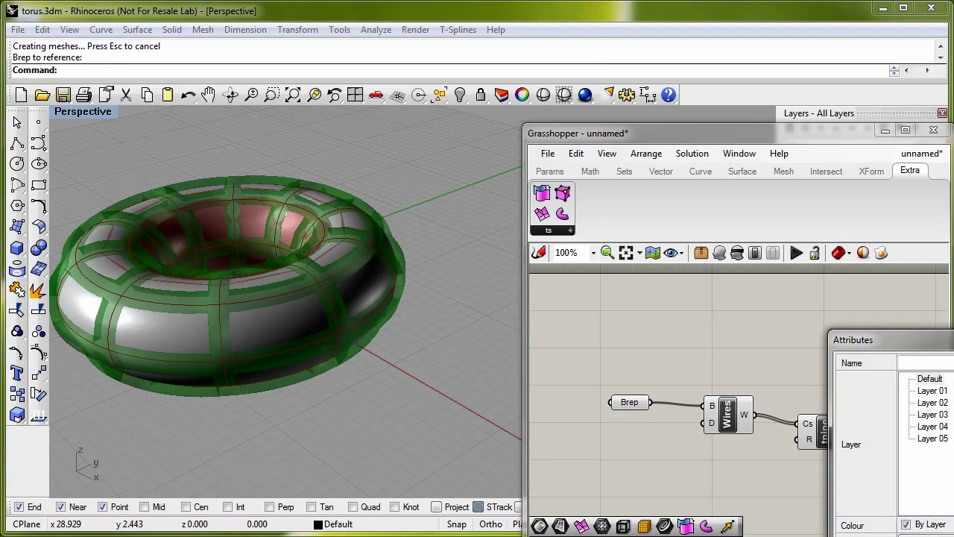
pyautogui.press('Return')
# Inspect the baked pipe mesh up close and delete it from the Rhino model
pyautogui.moveTo(430, 429); pyautogui.dragTo(387, 415, button='right')
pyautogui.scroll(5, 269, 349)
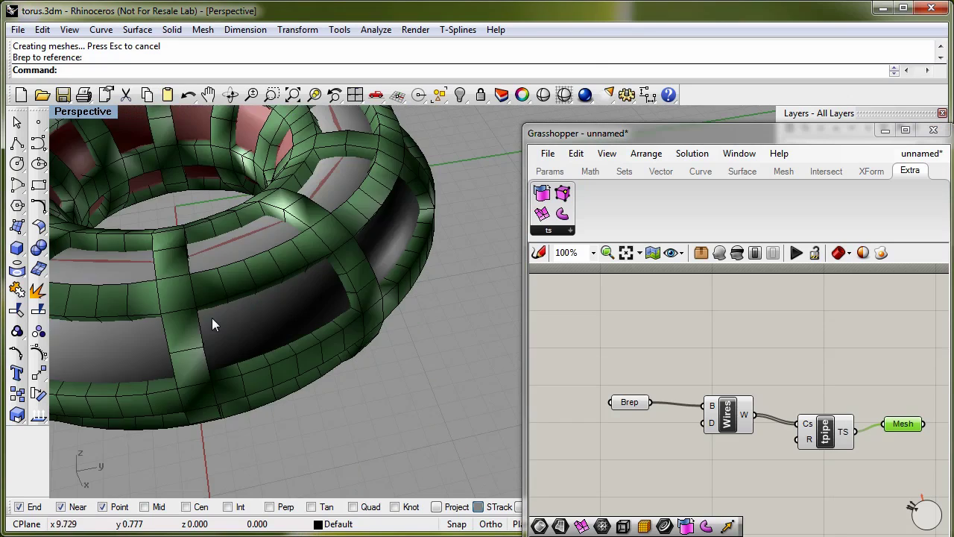
pyautogui.click(179, 303)
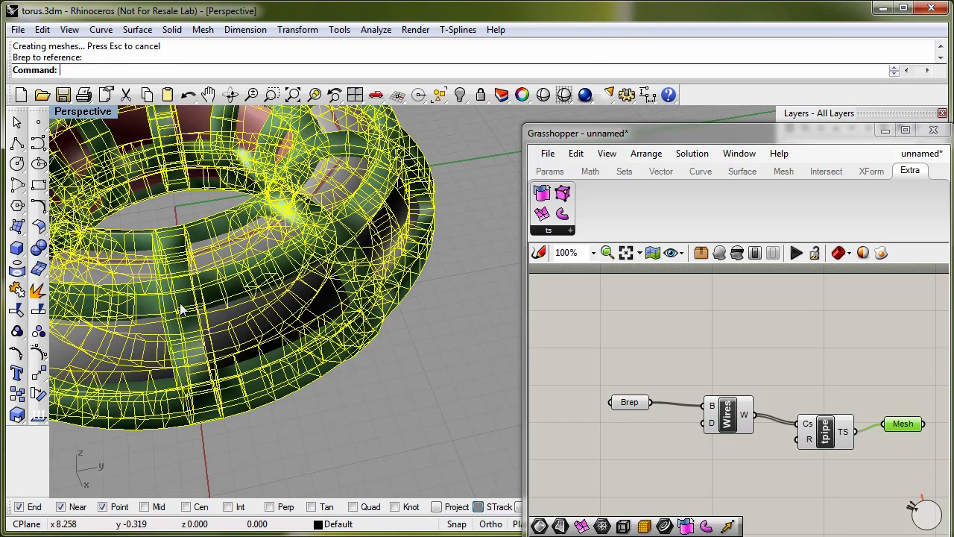
pyautogui.press('Delete')
pyautogui.scroll(-5, 179, 303)
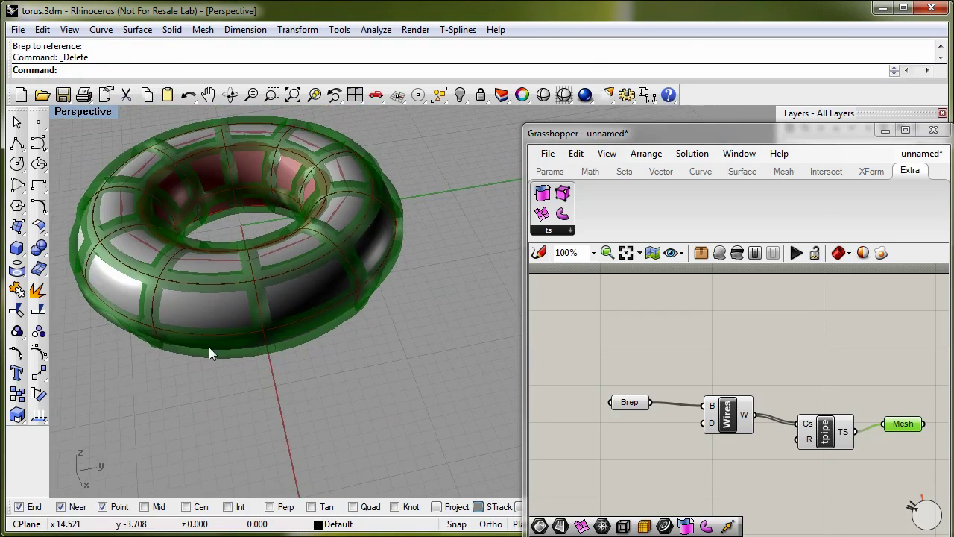
# Turn on the torus's control points and pull two outer vertices outward along the x axis to reshape the piped torus
pyautogui.click(226, 325)
pyautogui.press('F10')
pyautogui.scroll(-3, 254, 369)
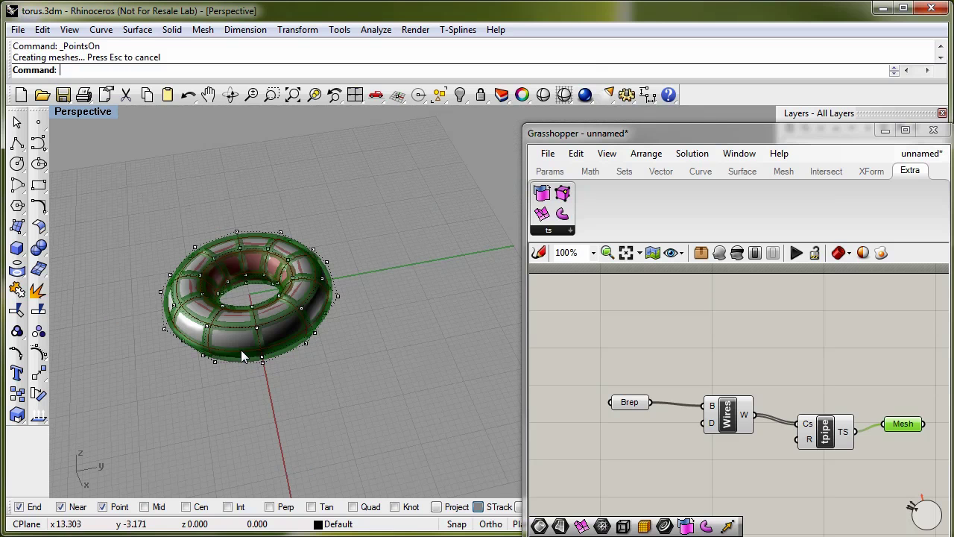
pyautogui.moveTo(277, 375); pyautogui.dragTo(274, 420)
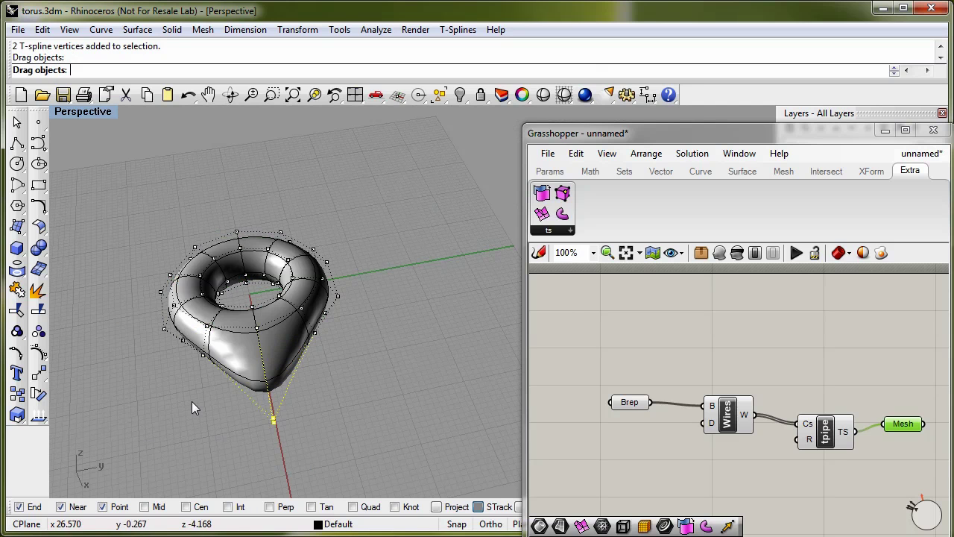
pyautogui.press('Left')
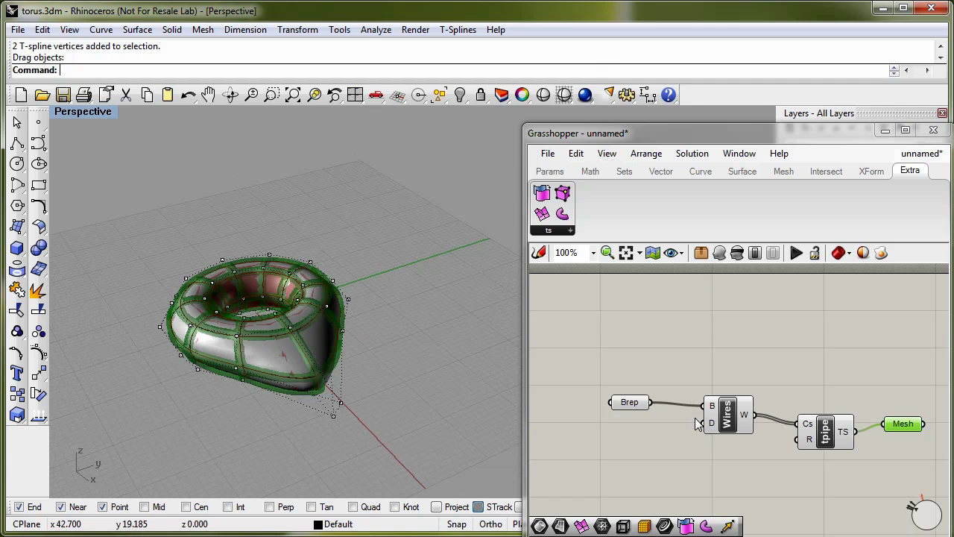
# Place a tsFaceInfo component on the canvas above the Wires component
pyautogui.click(816, 466)
pyautogui.moveTo(810, 441)
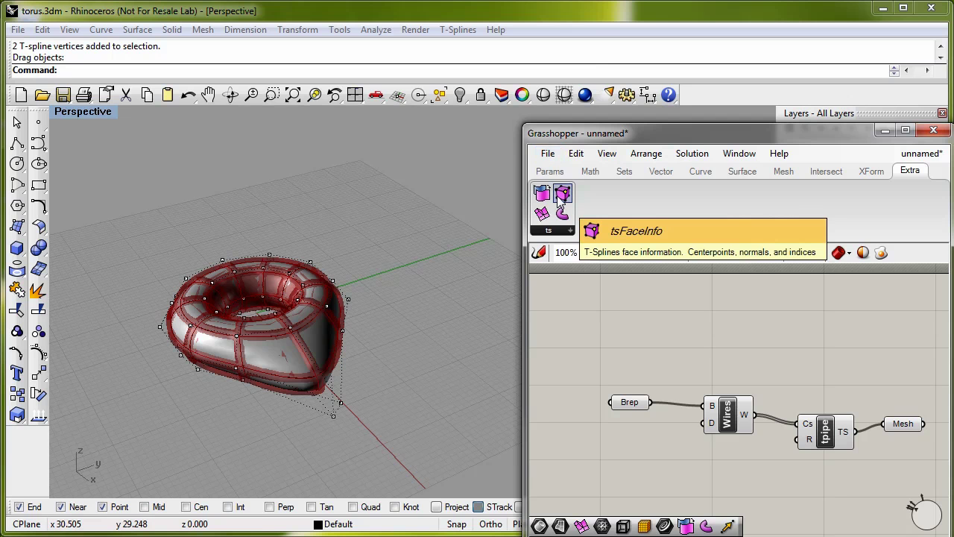
pyautogui.moveTo(561, 198); pyautogui.dragTo(709, 341)
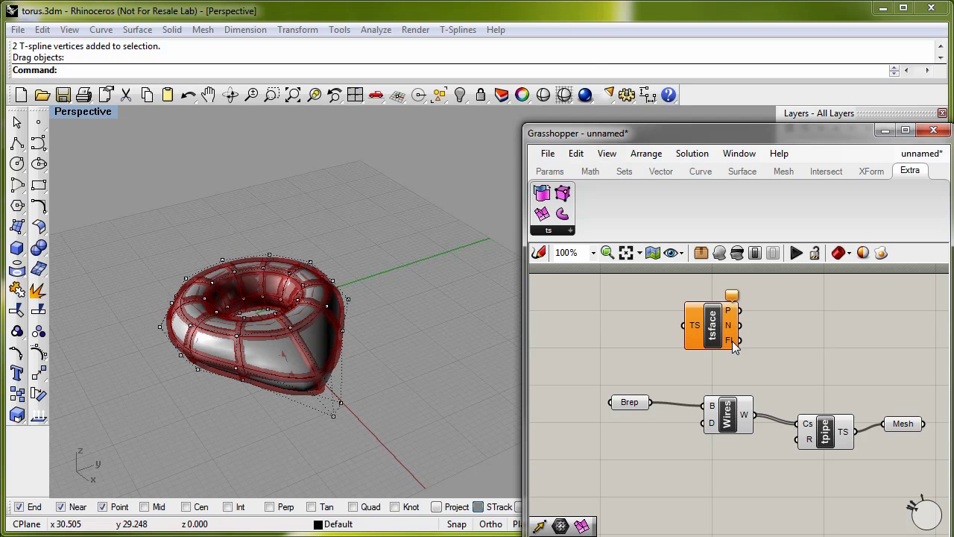
# Open the recent Grasshopper definition extrudetest.ghx
pyautogui.click(542, 154)
pyautogui.moveTo(630, 212)
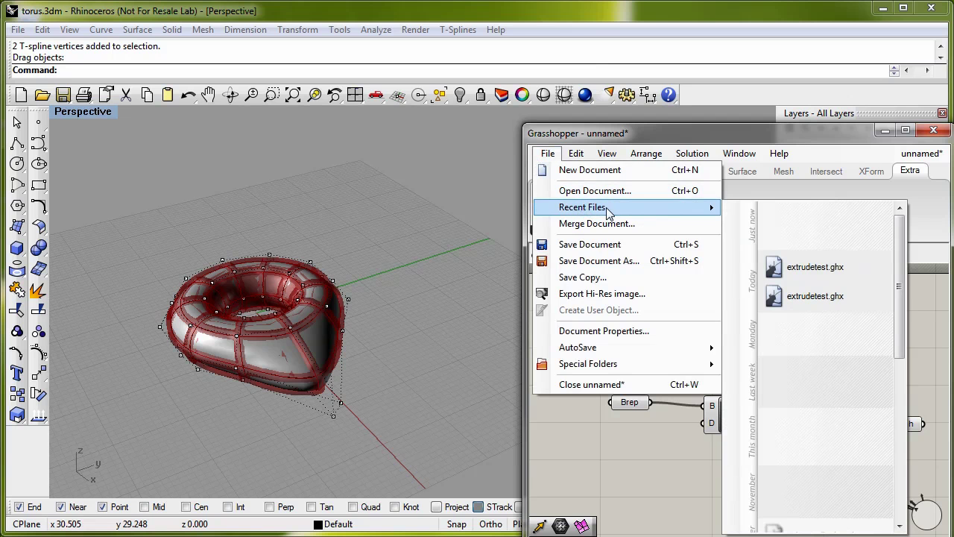
pyautogui.click(777, 267)
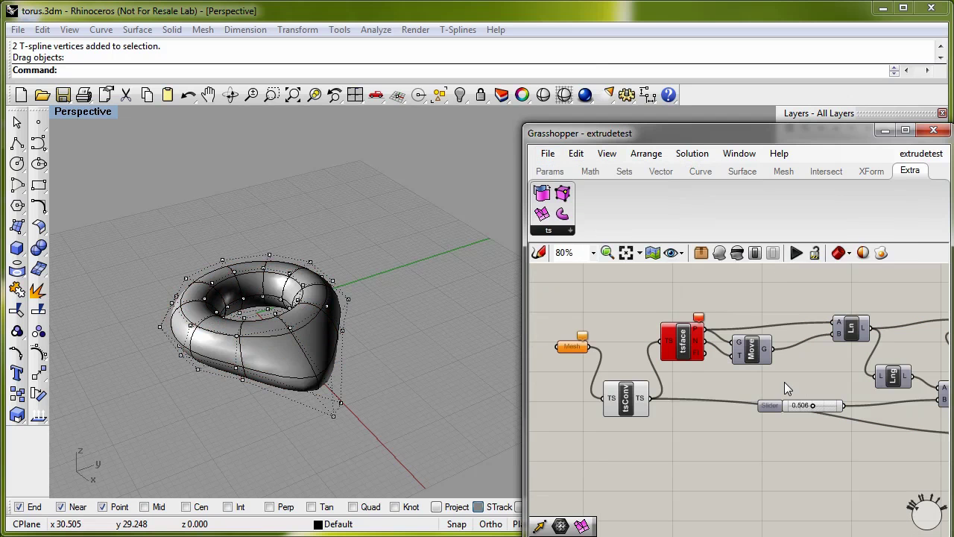
# Switch the deformed torus from smooth to box display mode to feed the extrusion definition
pyautogui.click(364, 398)
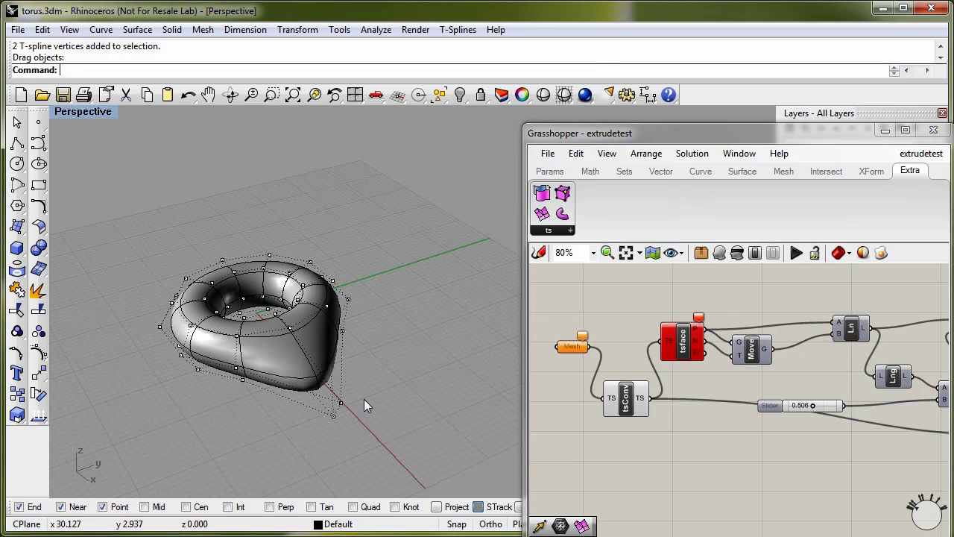
pyautogui.click(287, 353)
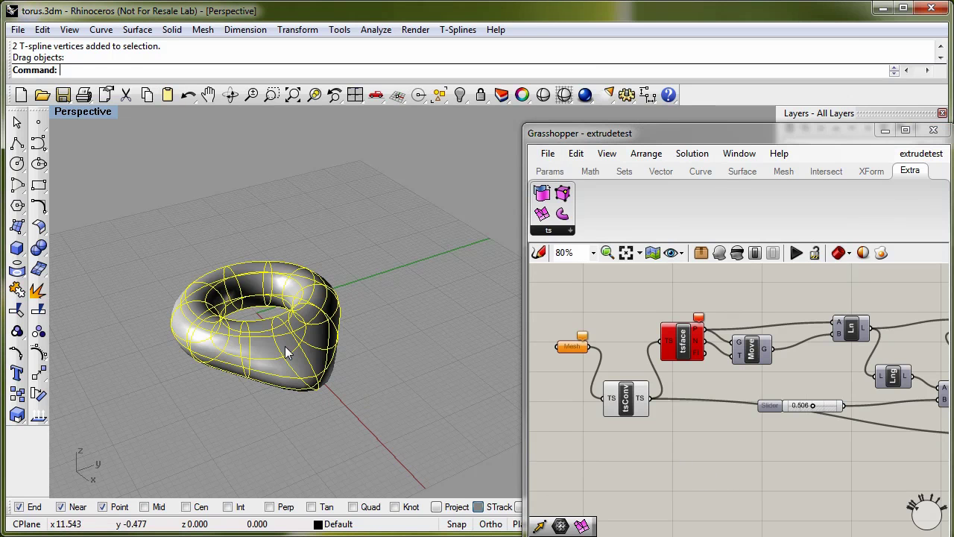
pyautogui.press('b')
pyautogui.click(382, 376)
pyautogui.moveTo(256, 374); pyautogui.dragTo(315, 396, button='right')
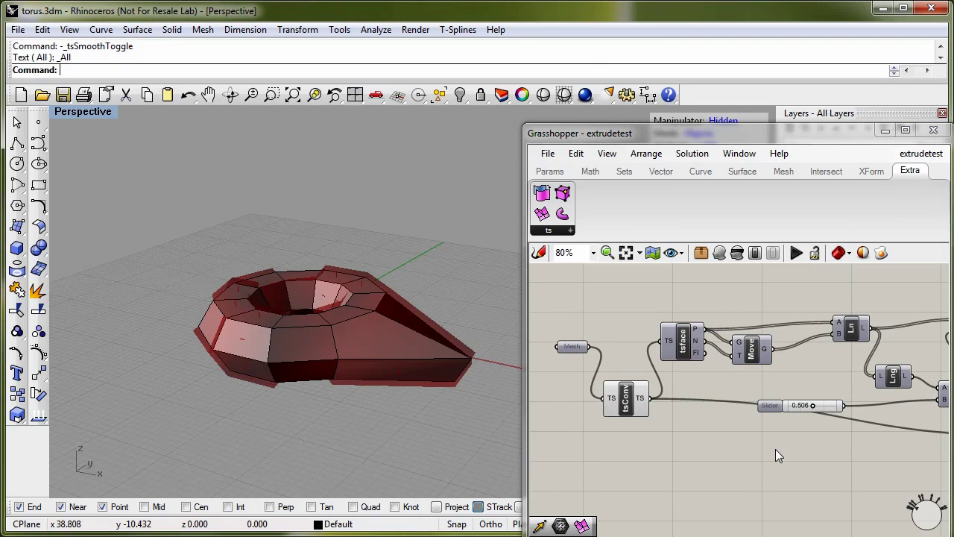
# Examine how the definition runs from tsFaceInfo through Move, Line, Length and Reduce to the tsEx component
pyautogui.scroll(2, 723, 449)
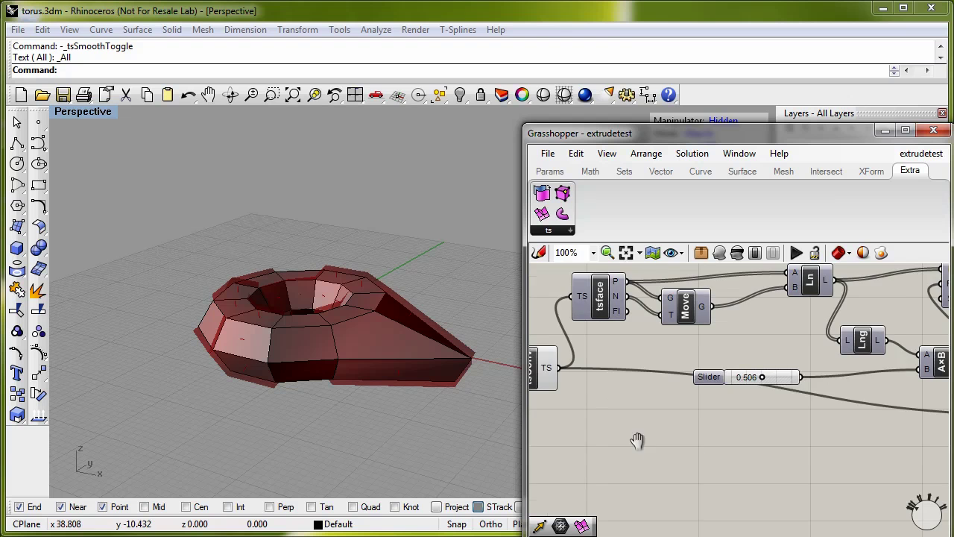
pyautogui.moveTo(709, 458); pyautogui.dragTo(610, 485, button='right')
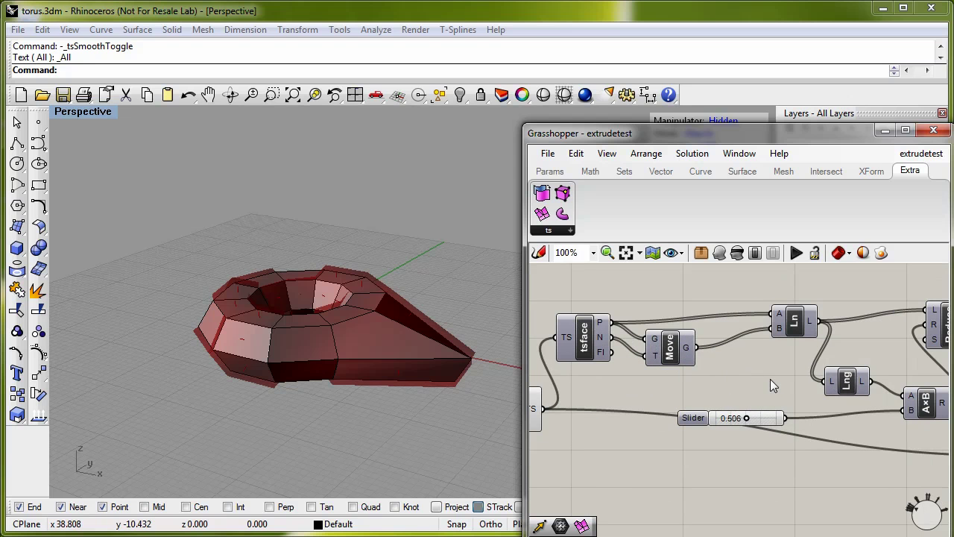
pyautogui.moveTo(773, 379); pyautogui.dragTo(675, 352, button='right')
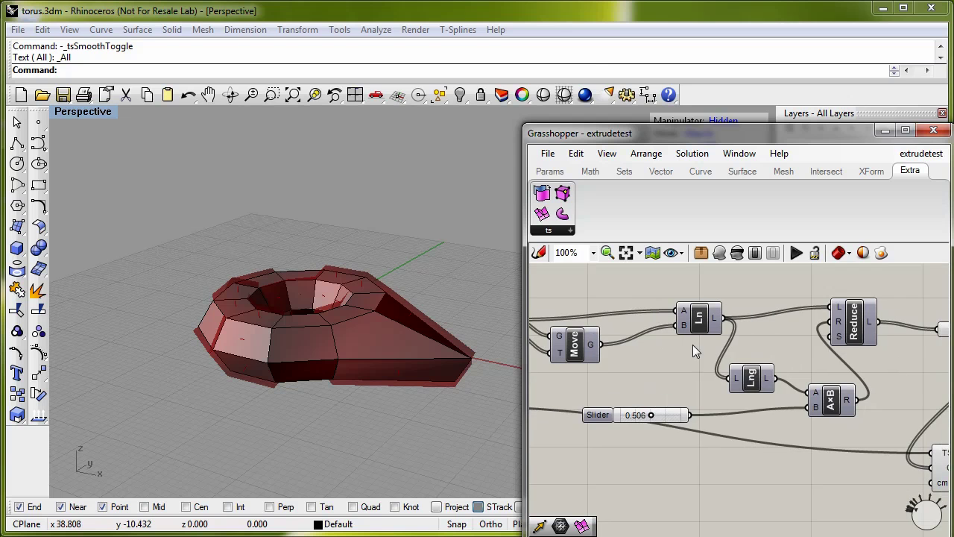
pyautogui.moveTo(867, 429); pyautogui.dragTo(773, 390, button='right')
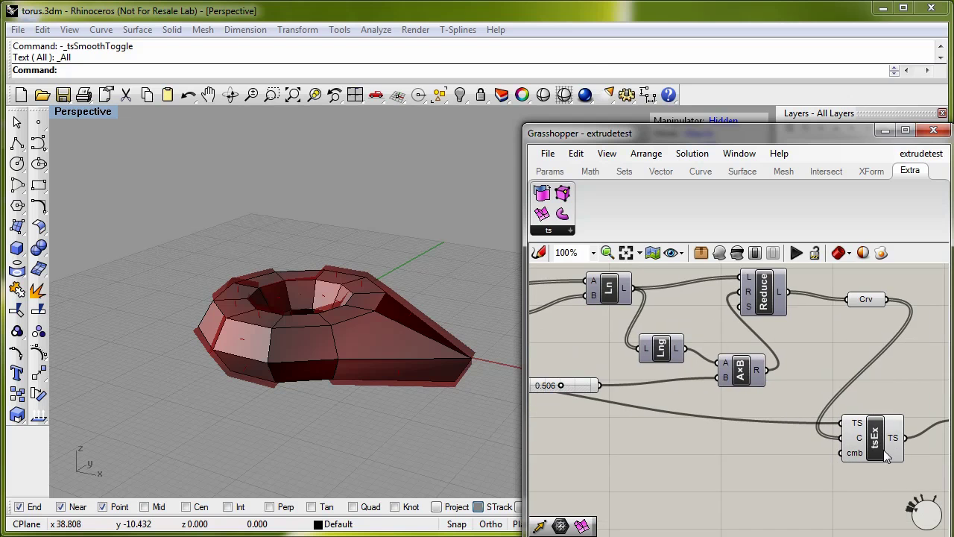
pyautogui.moveTo(834, 493); pyautogui.dragTo(724, 476, button='right')
pyautogui.click(848, 407)
pyautogui.moveTo(618, 452); pyautogui.dragTo(821, 461, button='right')
# Move the number slider into open canvas space above the Mesh input parameter and increase its value slightly
pyautogui.scroll(-2, 679, 476)
pyautogui.moveTo(800, 423); pyautogui.dragTo(579, 279)
pyautogui.scroll(2, 591, 318)
pyautogui.moveTo(591, 318); pyautogui.dragTo(630, 401, button='right')
pyautogui.click(630, 401)
pyautogui.moveTo(404, 431); pyautogui.dragTo(347, 419, button='right')
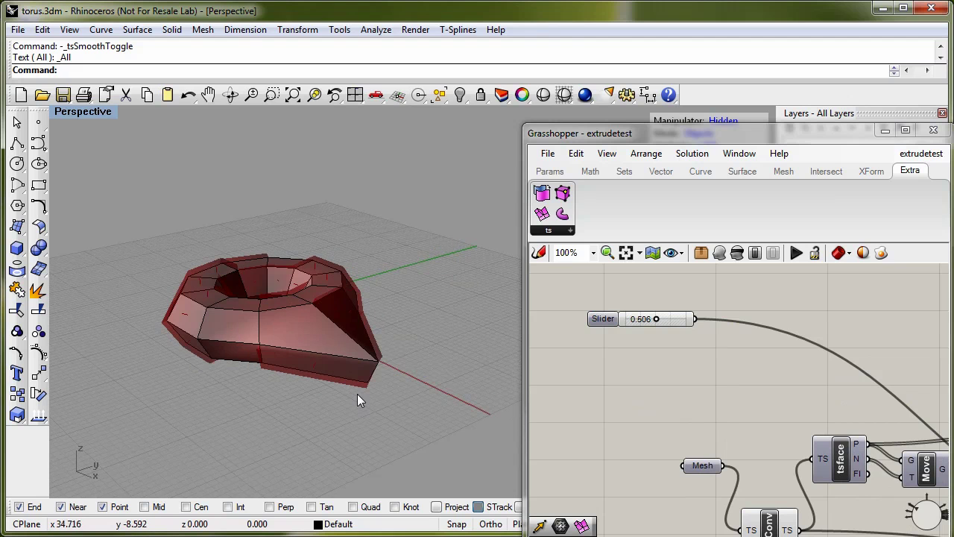
pyautogui.scroll(3, 354, 399)
pyautogui.moveTo(660, 319)
pyautogui.mouseDown()
pyautogui.moveTo(684, 320)
pyautogui.moveTo(622, 325)
pyautogui.moveTo(668, 326)
pyautogui.mouseUp()
# Bake the randomly extruded torus from the Mesh parameter after tsEx onto the Default layer
pyautogui.moveTo(790, 427); pyautogui.dragTo(638, 392, button='right')
pyautogui.scroll(-3, 720, 403)
pyautogui.moveTo(858, 479); pyautogui.dragTo(693, 430, button='right')
pyautogui.scroll(4, 828, 422)
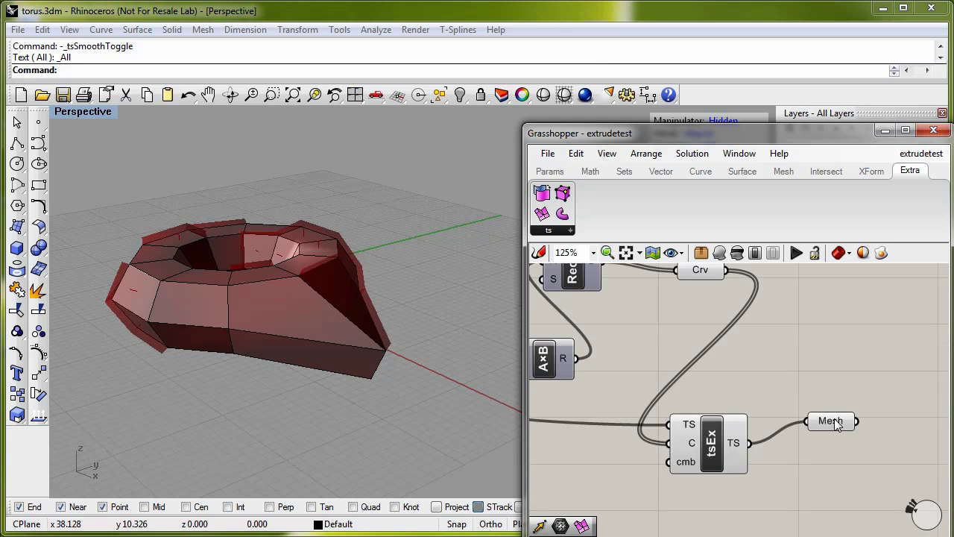
pyautogui.rightClick(833, 422)
pyautogui.click(860, 482)
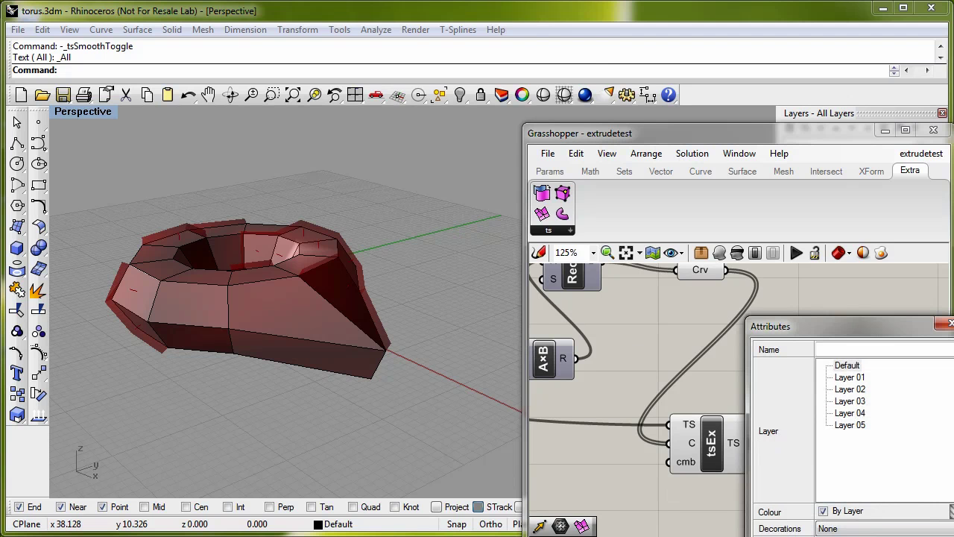
pyautogui.press('Return')
# Select the baked extruded mesh in the Rhino viewport and delete it
pyautogui.moveTo(182, 392); pyautogui.dragTo(312, 394, button='right')
pyautogui.click(399, 382)
pyautogui.moveTo(399, 381); pyautogui.dragTo(345, 405, button='right')
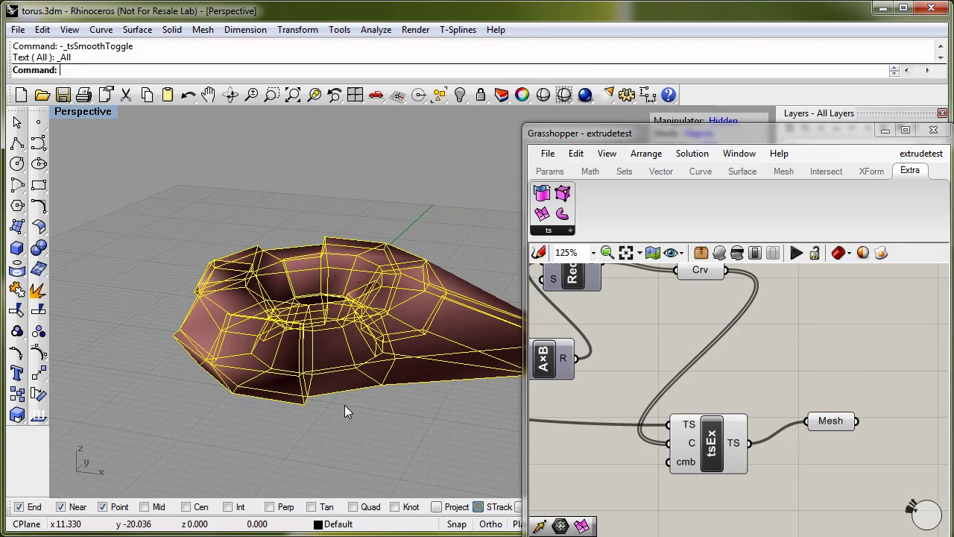
pyautogui.press('Delete')
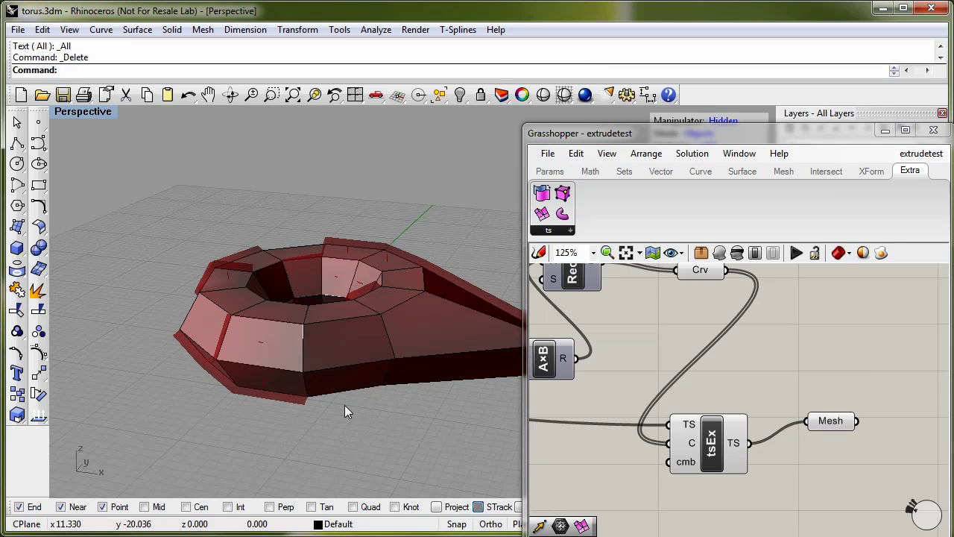